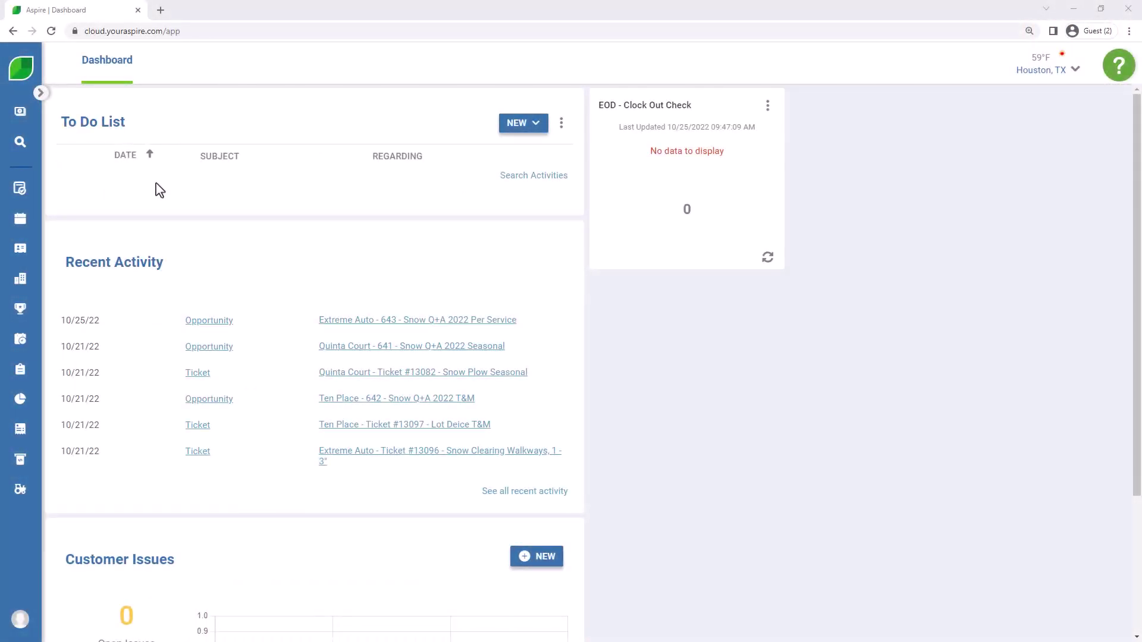
Step: Open the Schedule board for October 24–30, 2022, showing three Snow 1 tickets on the 25th
click(20, 339)
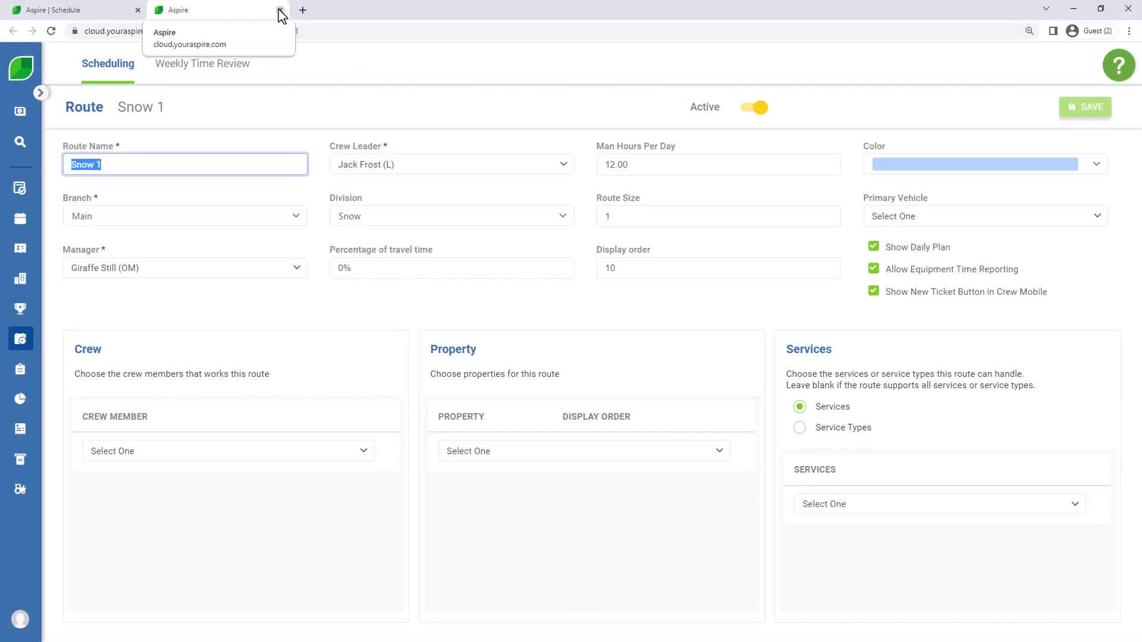
Step: Close the Route tab and refresh the schedule board so the route changes appear
click(279, 10)
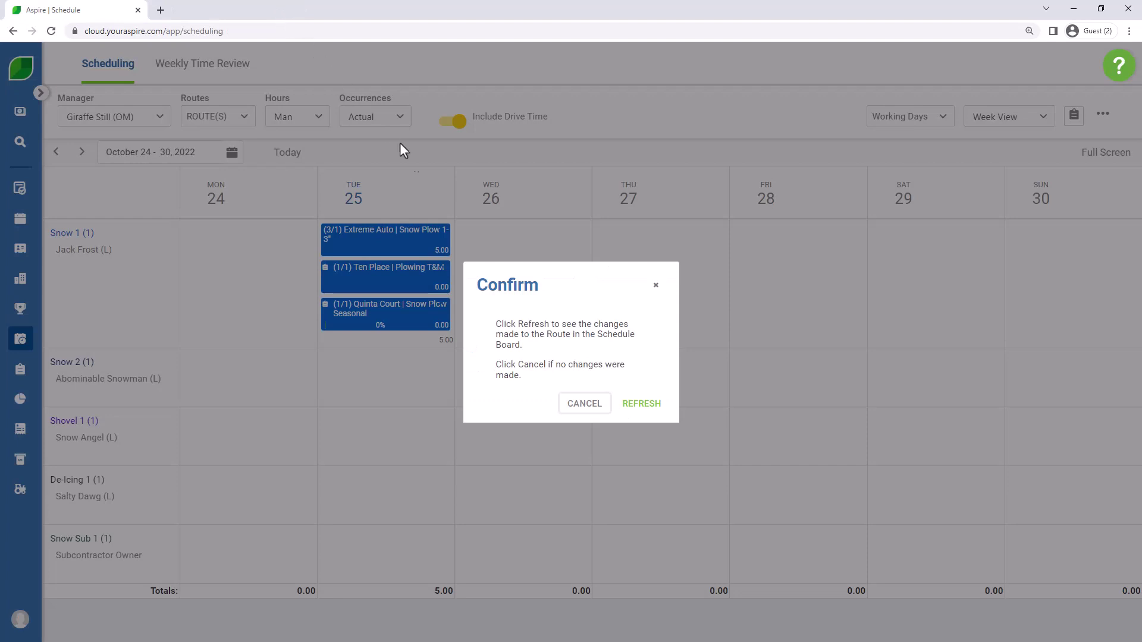
click(642, 410)
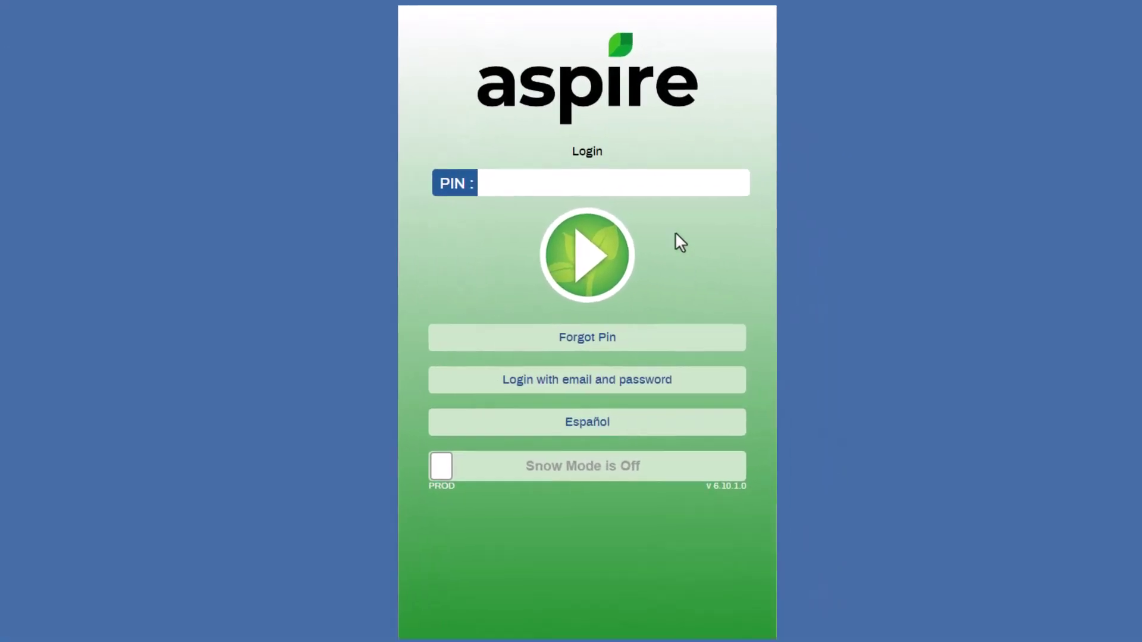
Step: Log in to Aspire Crew Mobile with the crew leader's PIN and allow location access
click(673, 181)
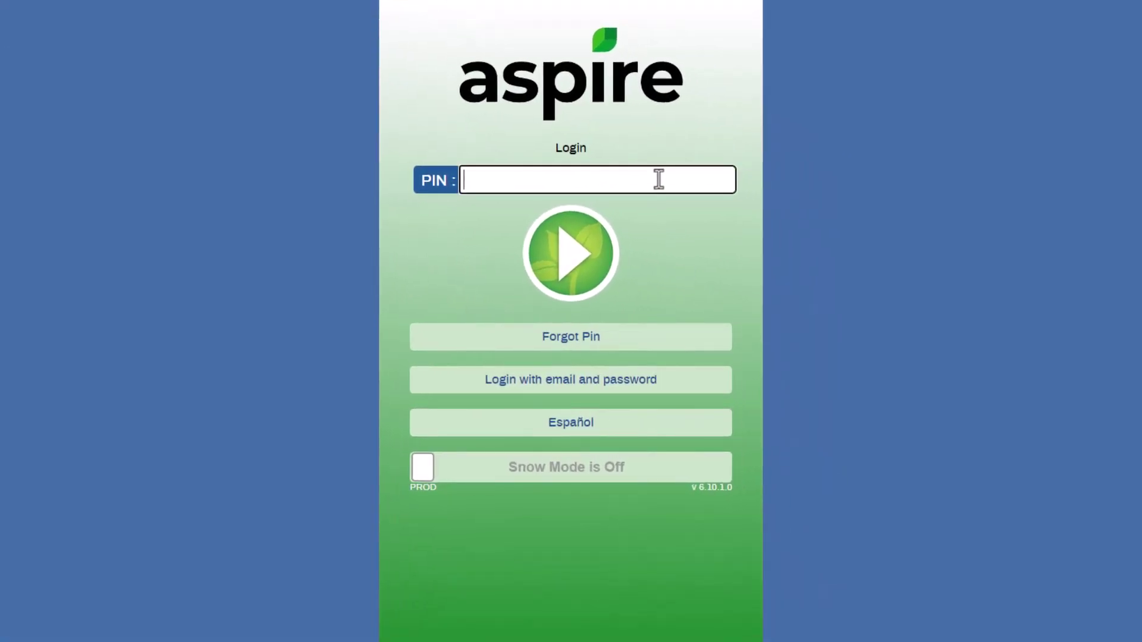
text(123456)
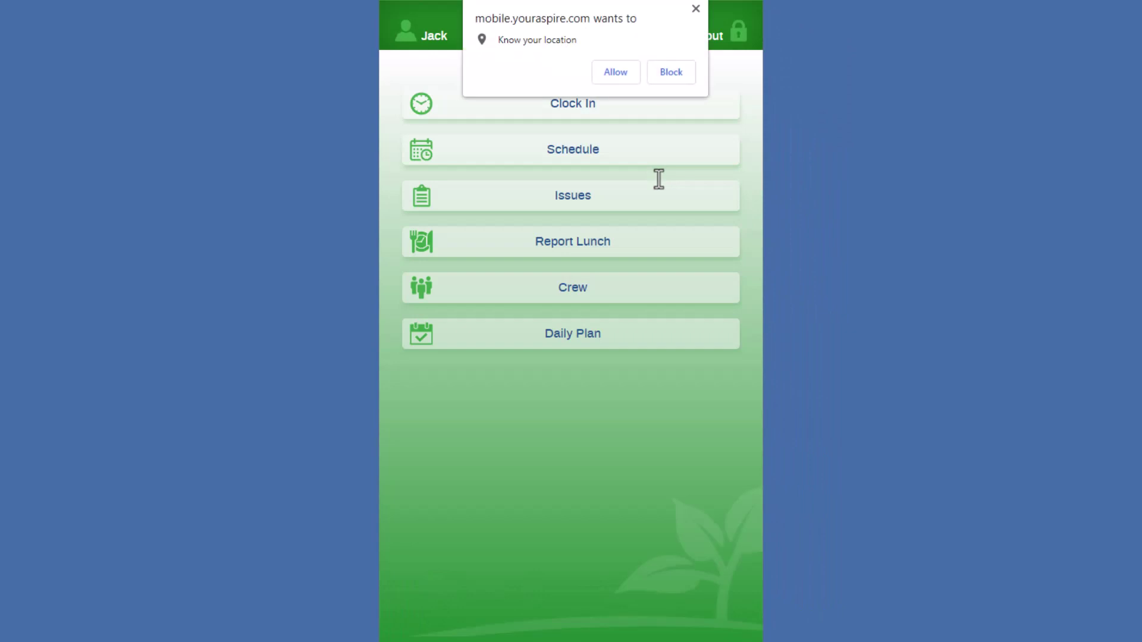
click(624, 70)
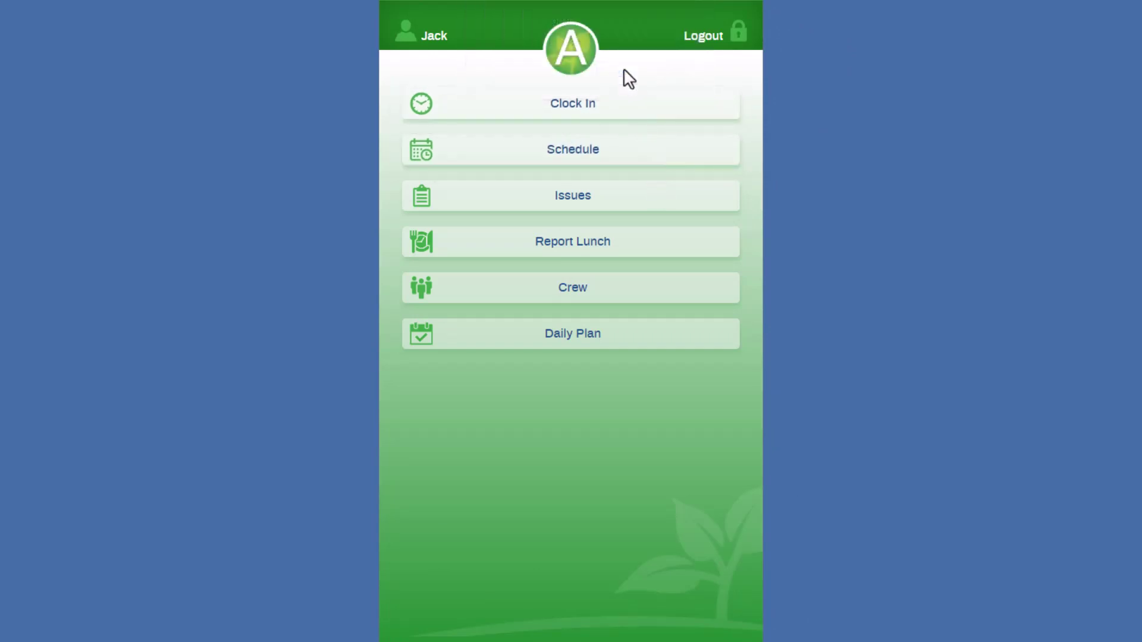
Step: Clock the crew in and open today's Snow 1 schedule of tickets
click(621, 103)
click(621, 145)
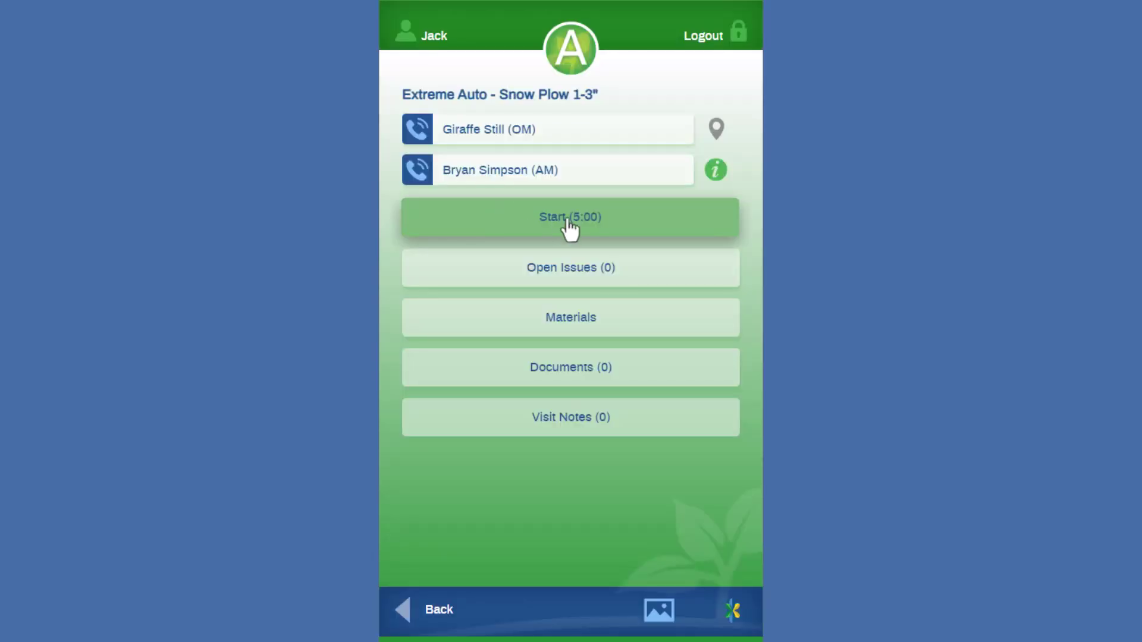
Step: Start work on the Extreme Auto ticket with no equipment assigned
click(568, 220)
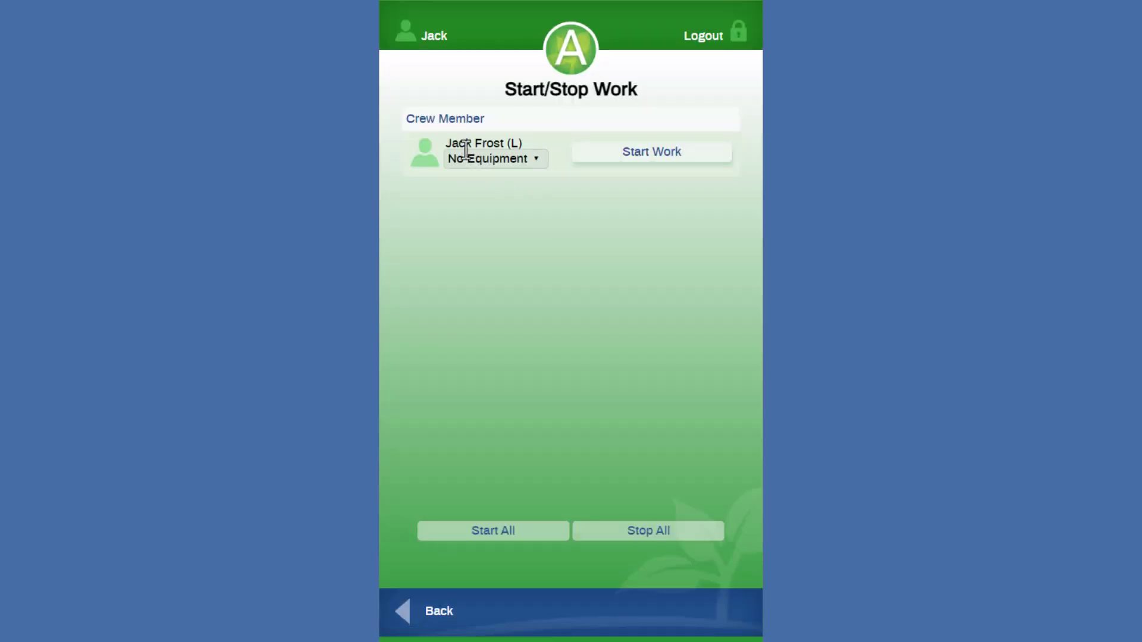
click(536, 159)
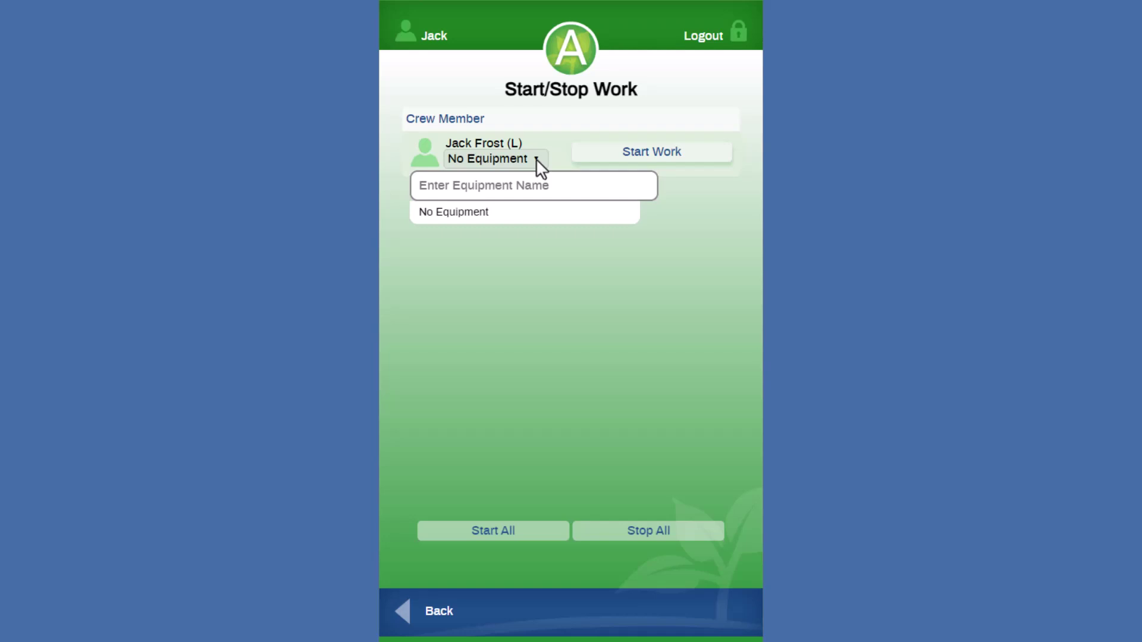
click(536, 159)
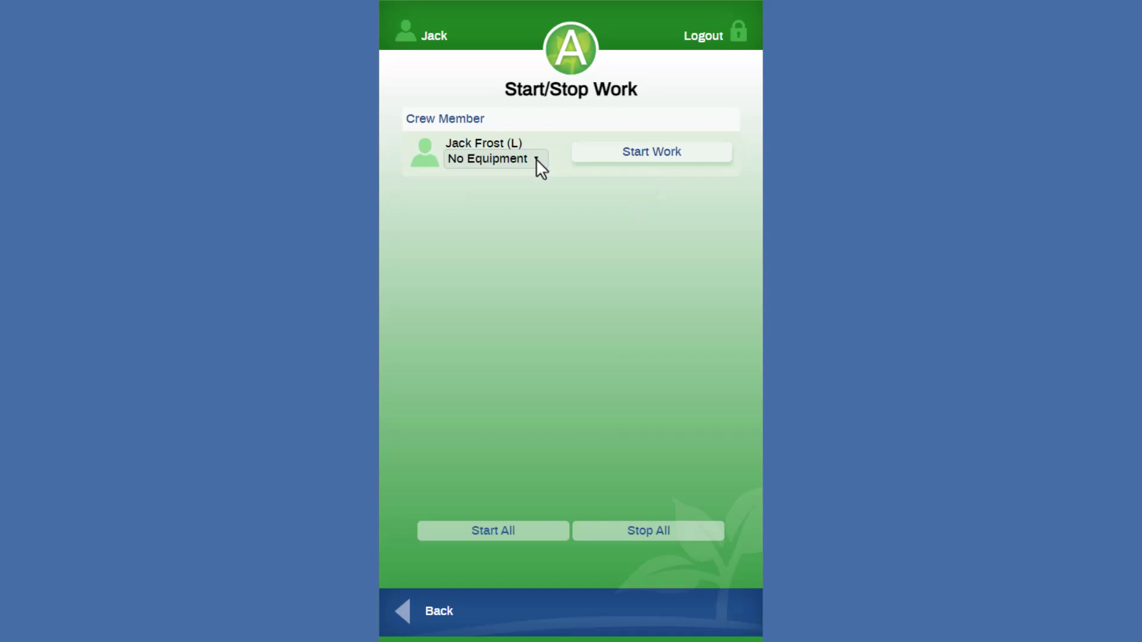
click(637, 160)
click(402, 615)
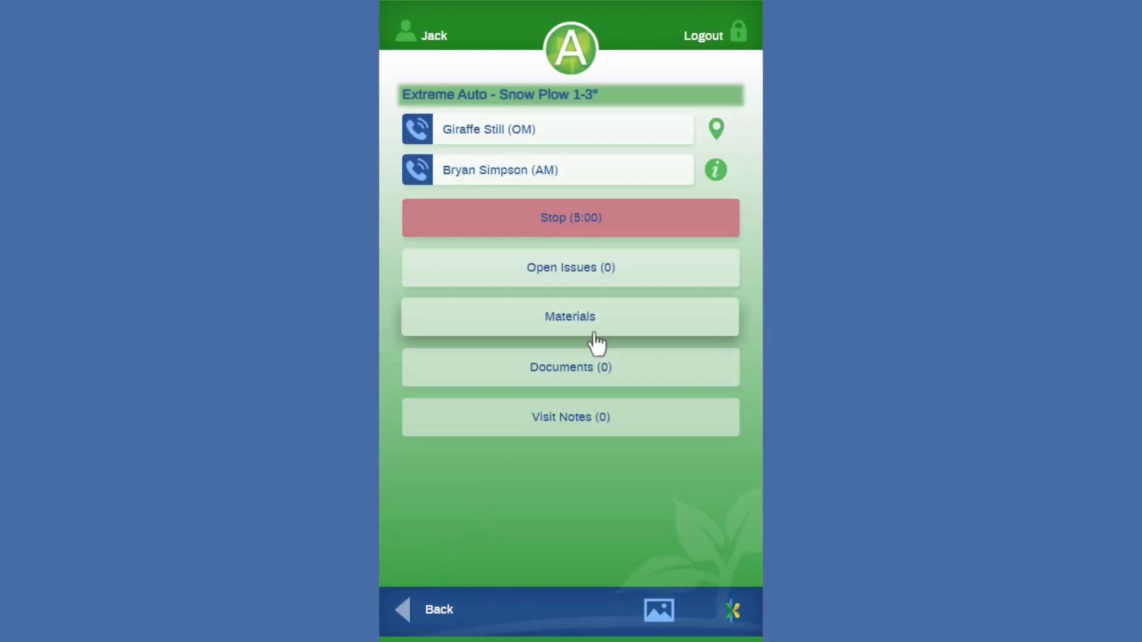
click(591, 279)
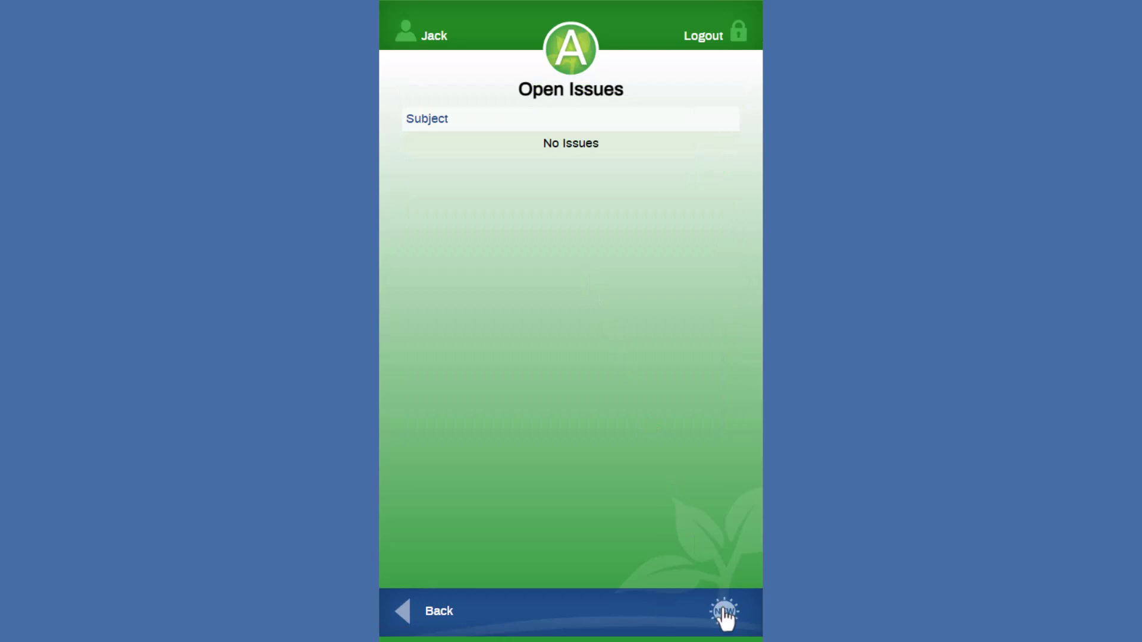
click(414, 618)
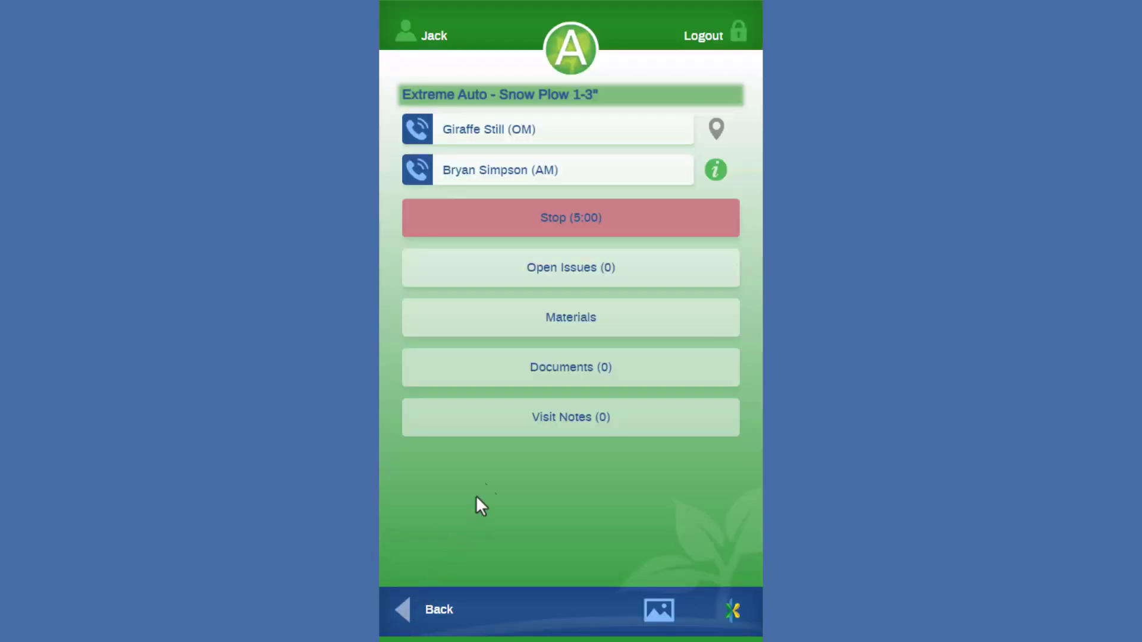
click(571, 327)
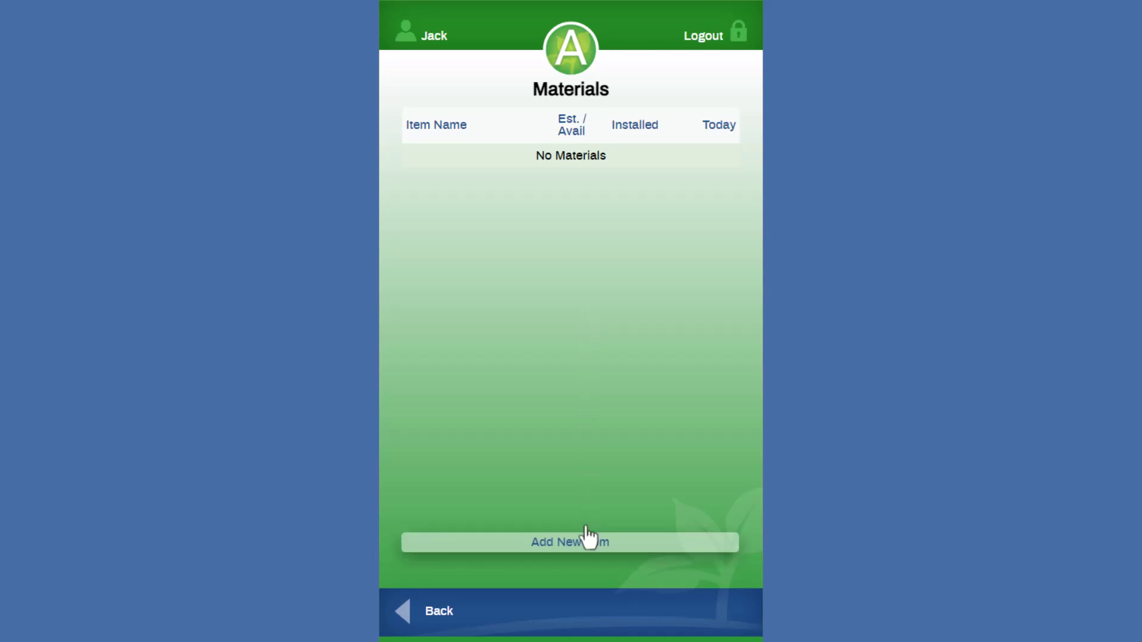
click(403, 611)
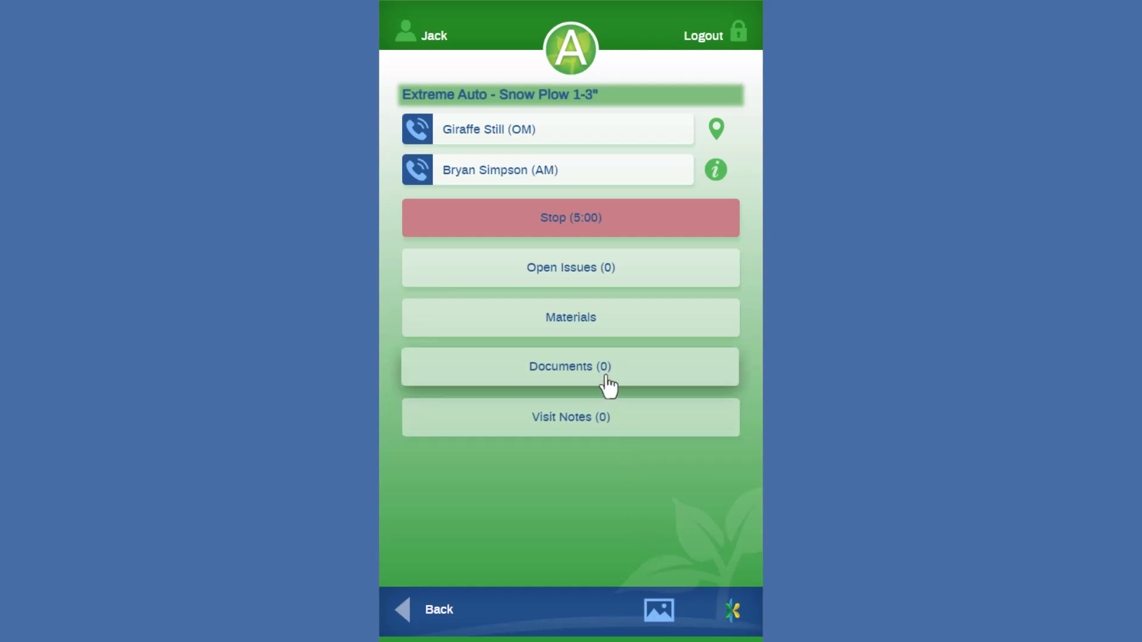
Step: Stop work on Extreme Auto, mark it complete at 5.00 hours, and open Ten Place – Plowing T&M
click(569, 220)
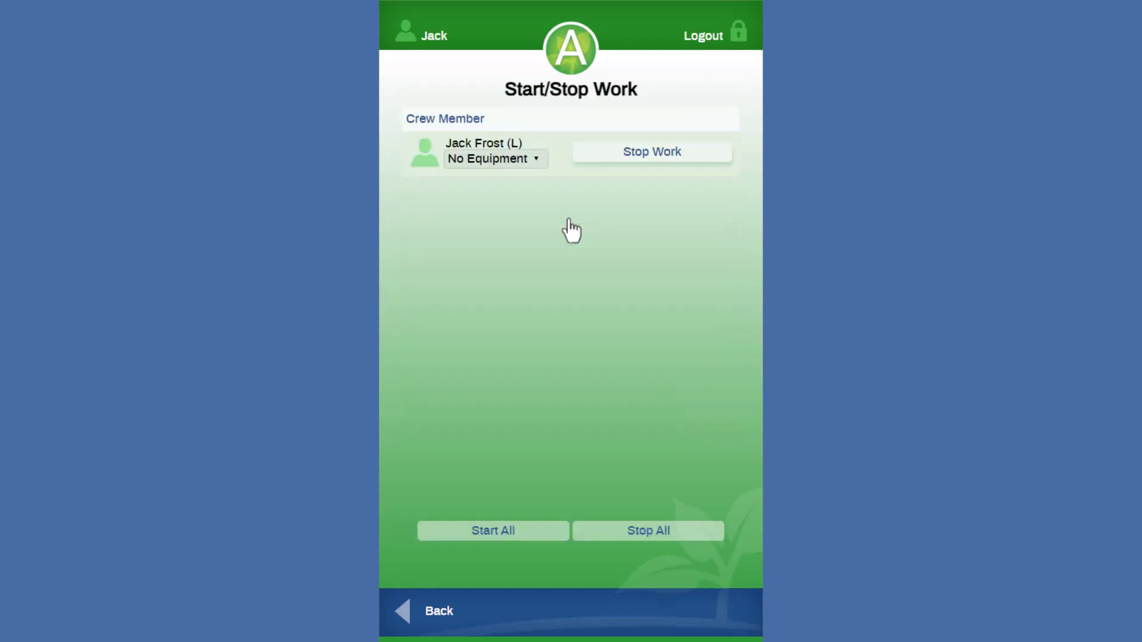
click(616, 156)
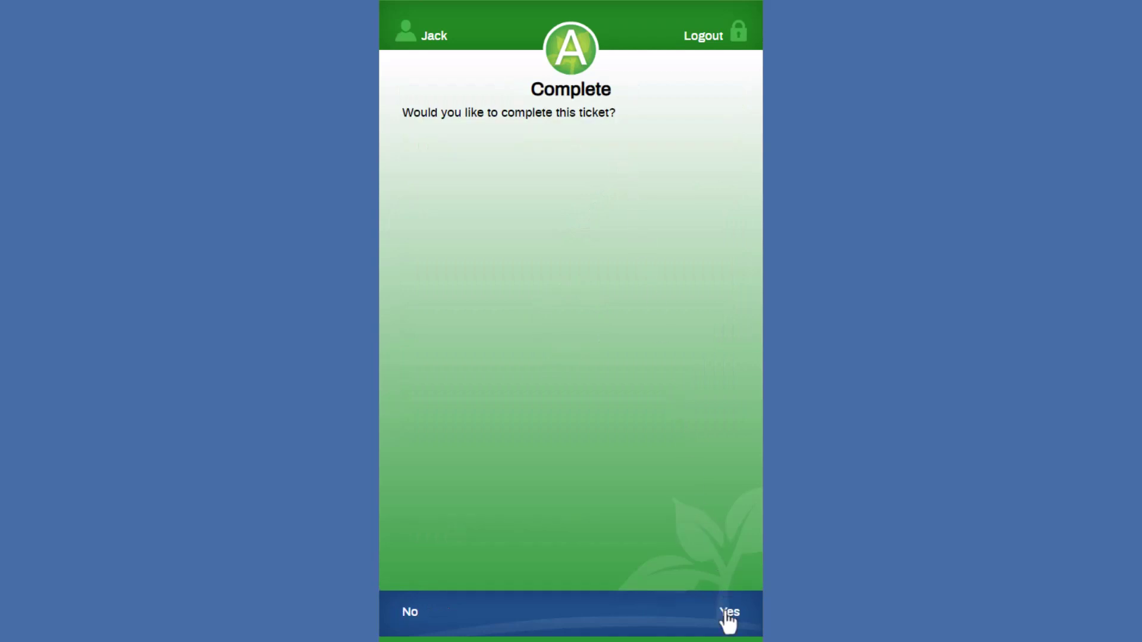
click(725, 612)
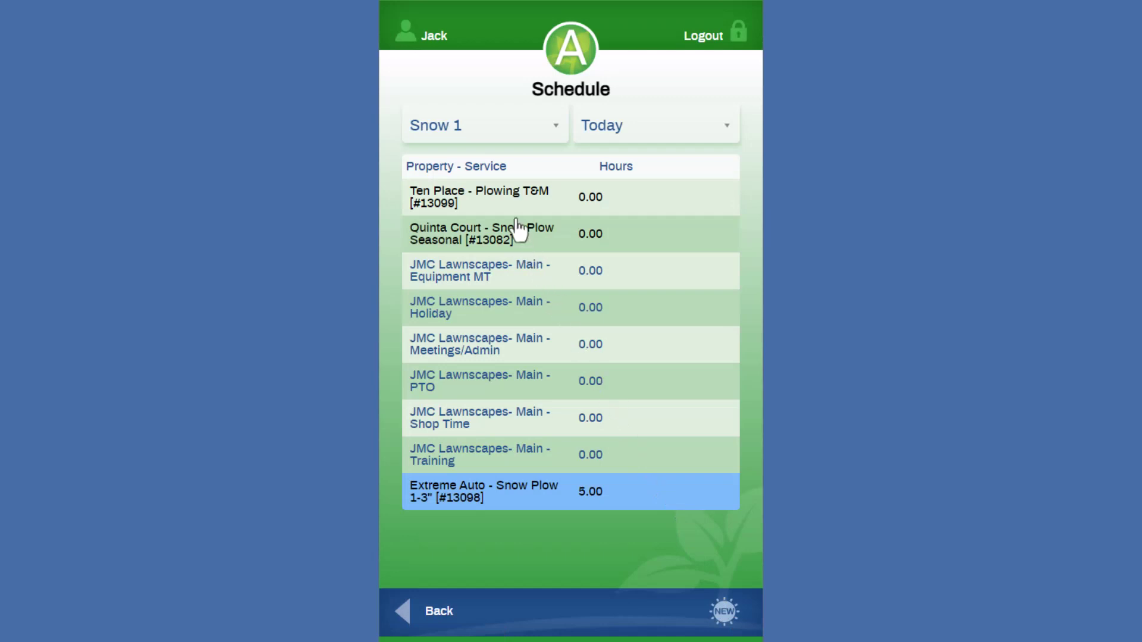
click(506, 203)
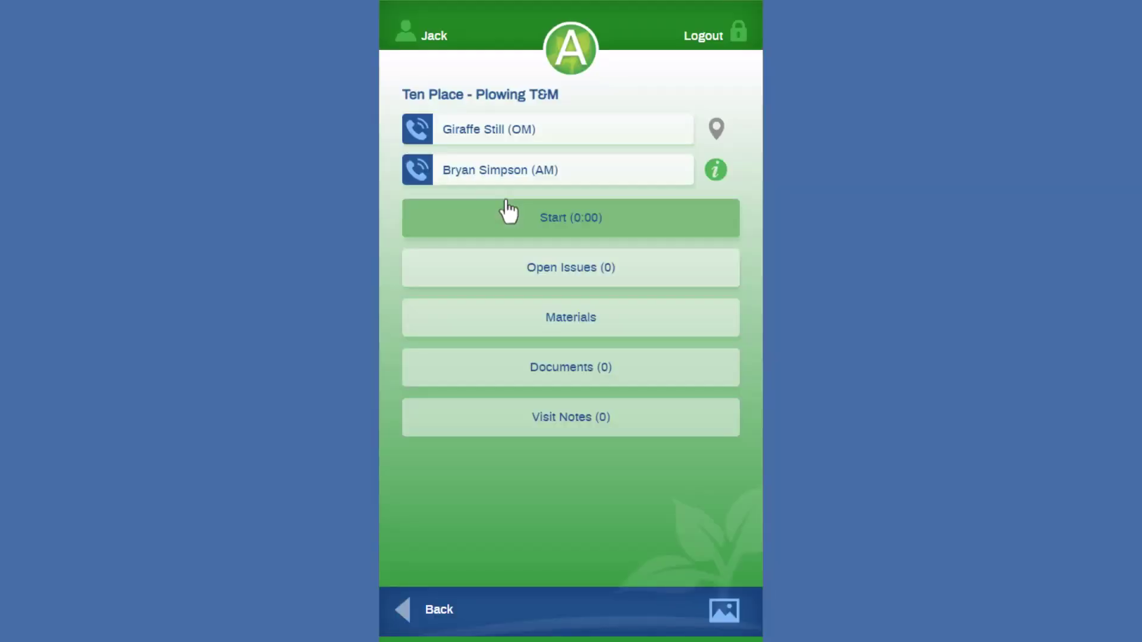
Step: Start work on the Ten Place ticket with the Skid Steer as equipment
click(516, 207)
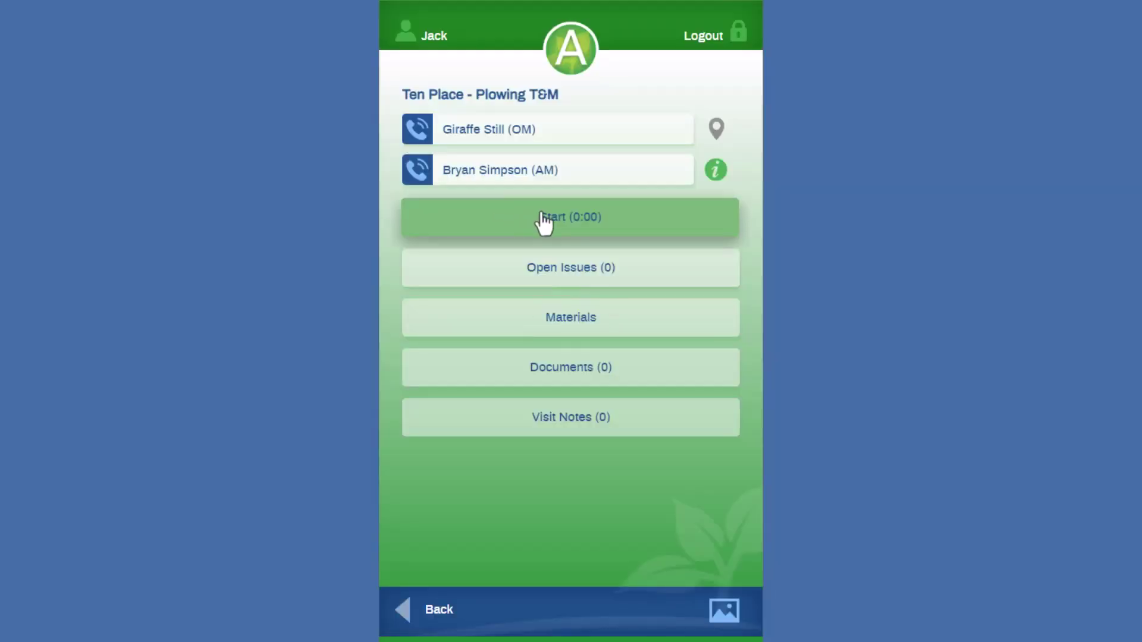
click(537, 166)
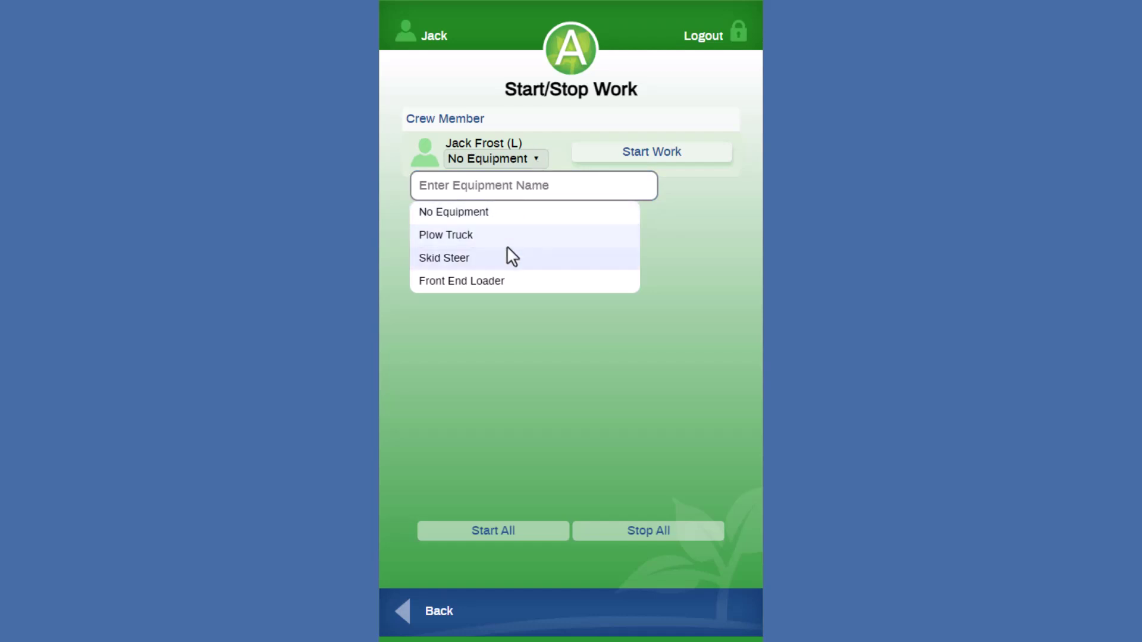
click(501, 261)
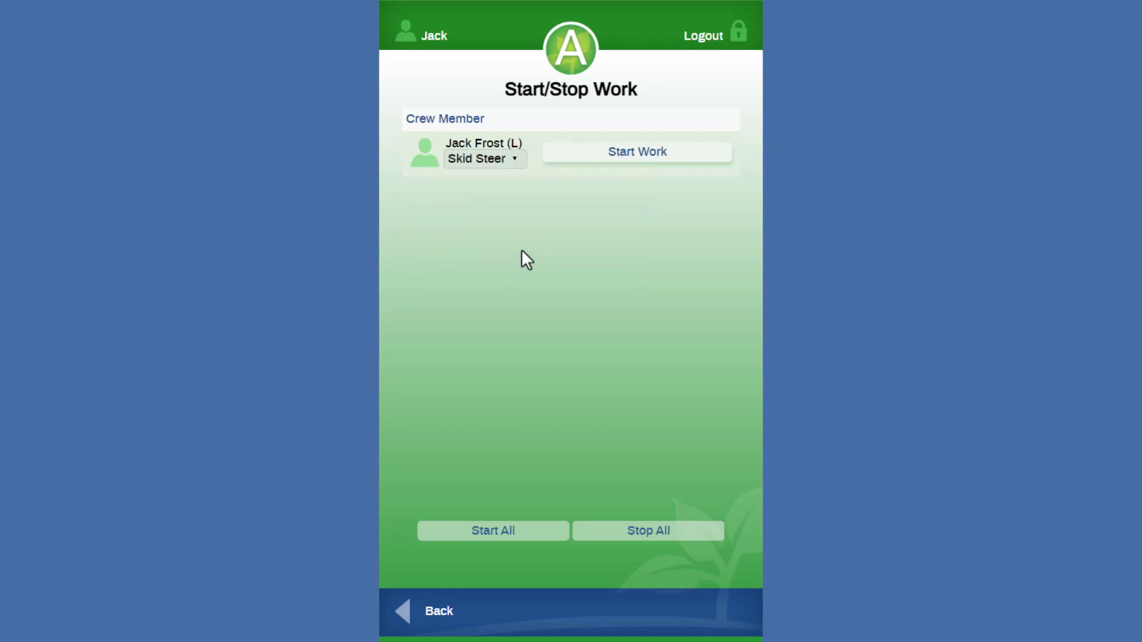
click(657, 156)
click(409, 613)
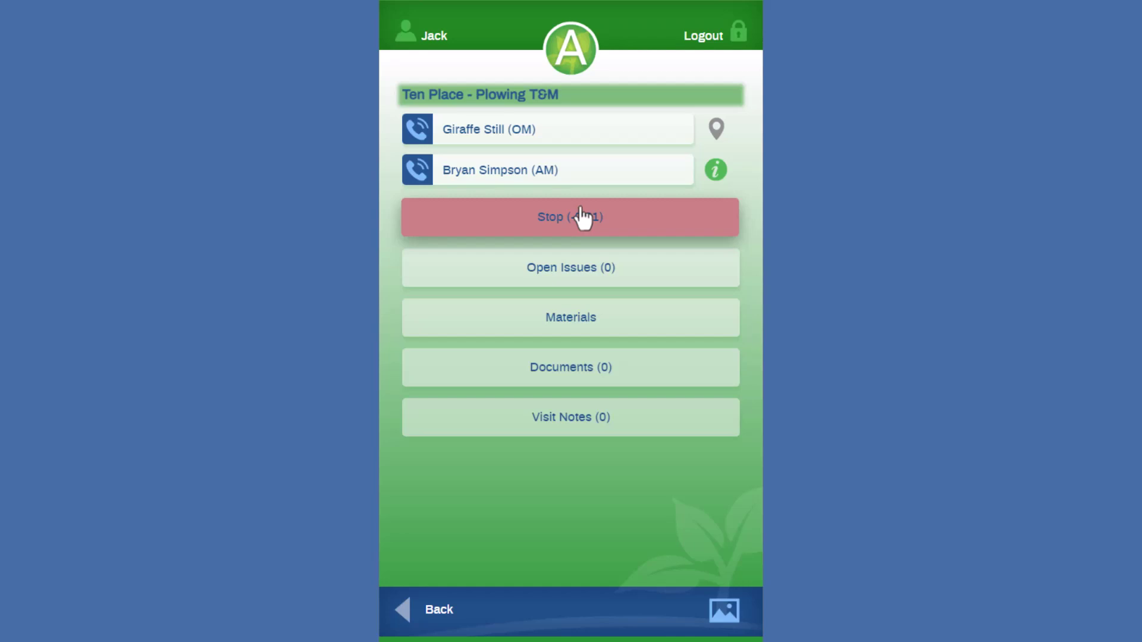
Step: Add 2 tons of Bulk Salt (ton) to the Ten Place ticket's materials
click(563, 322)
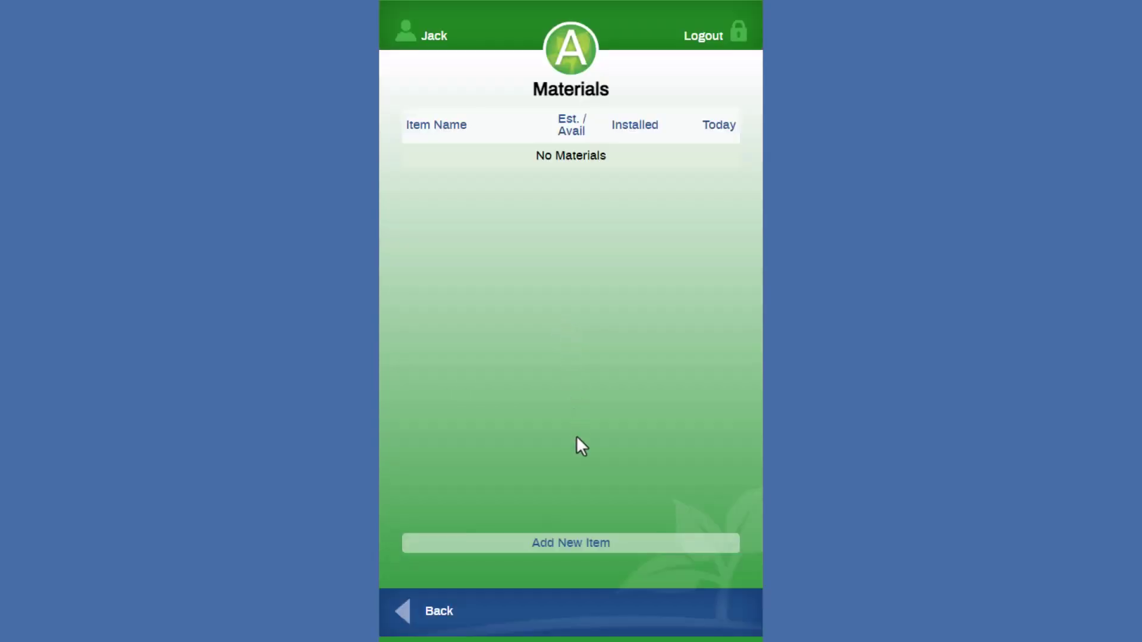
click(589, 544)
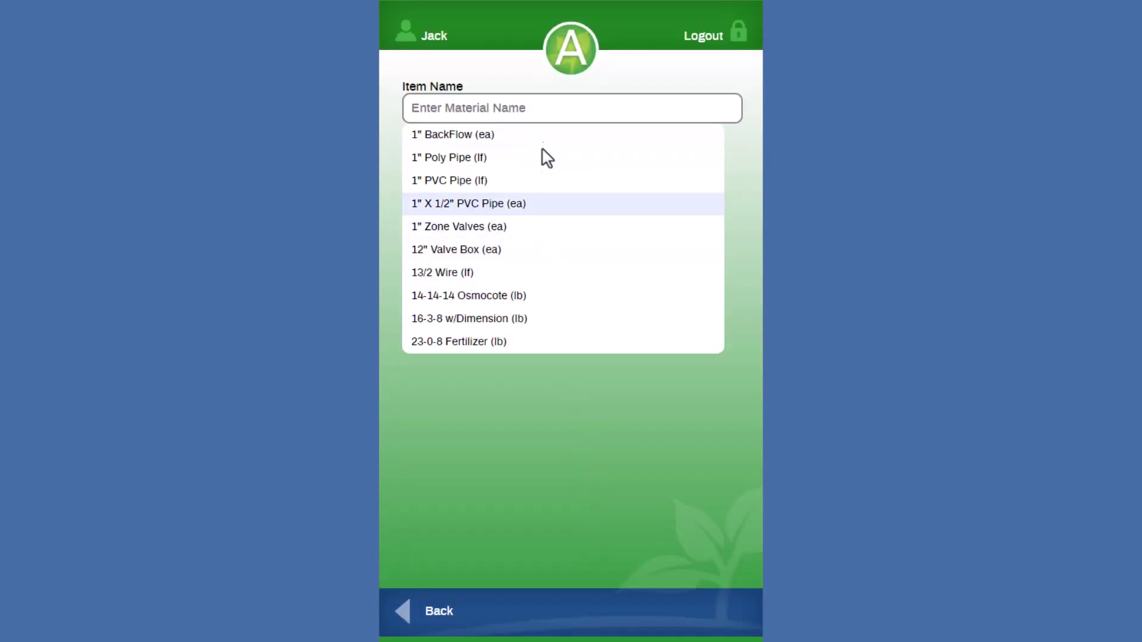
click(539, 108)
text(bulk)
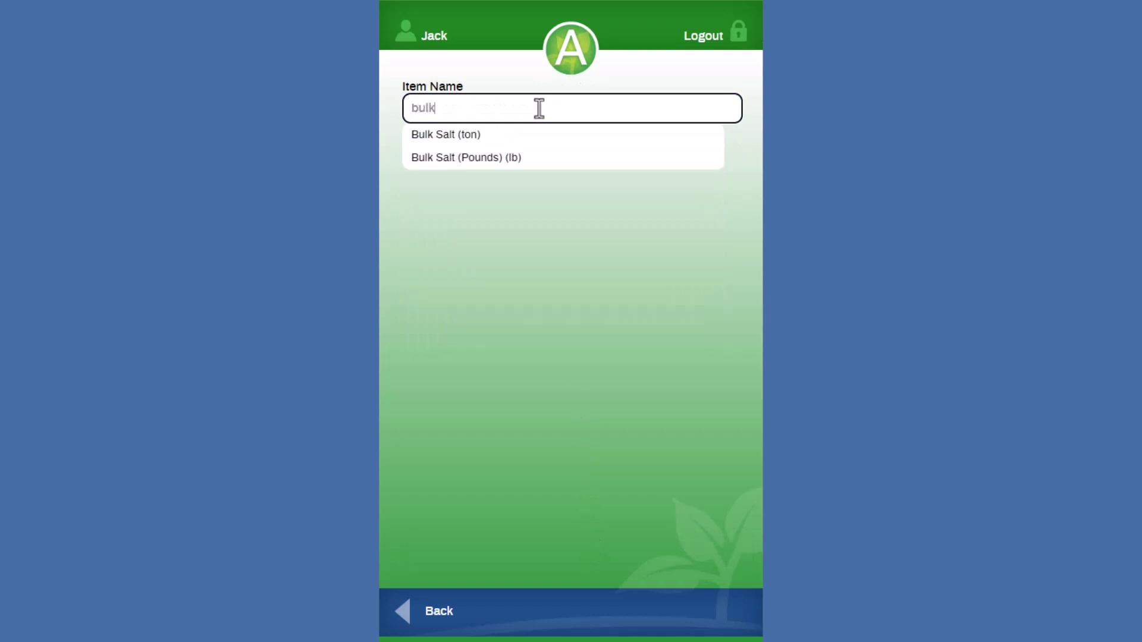
click(517, 136)
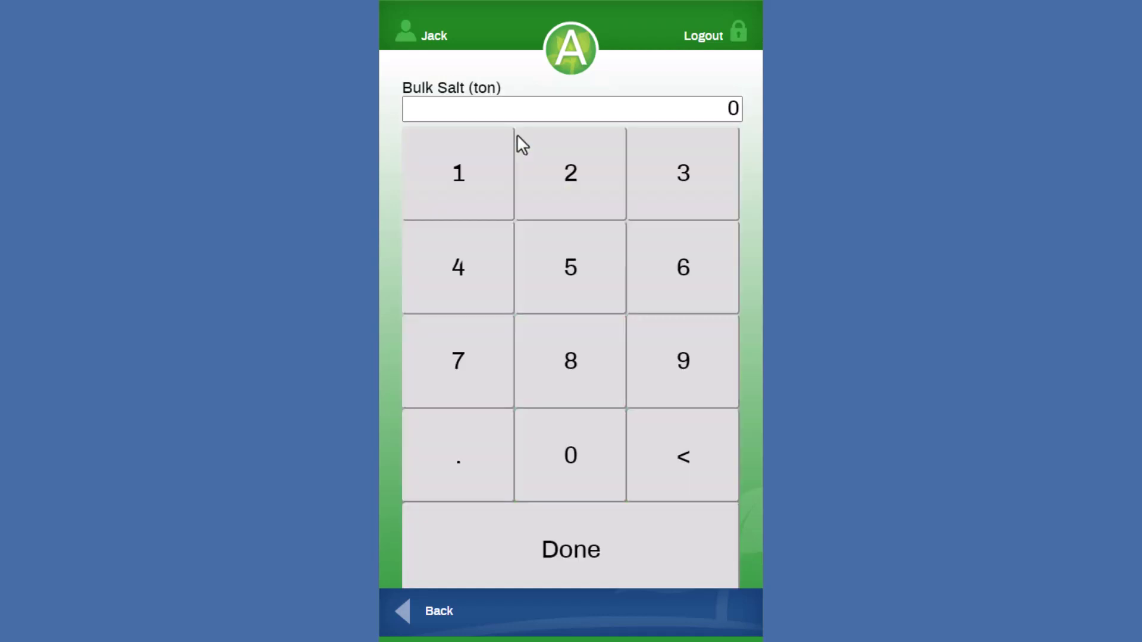
click(558, 208)
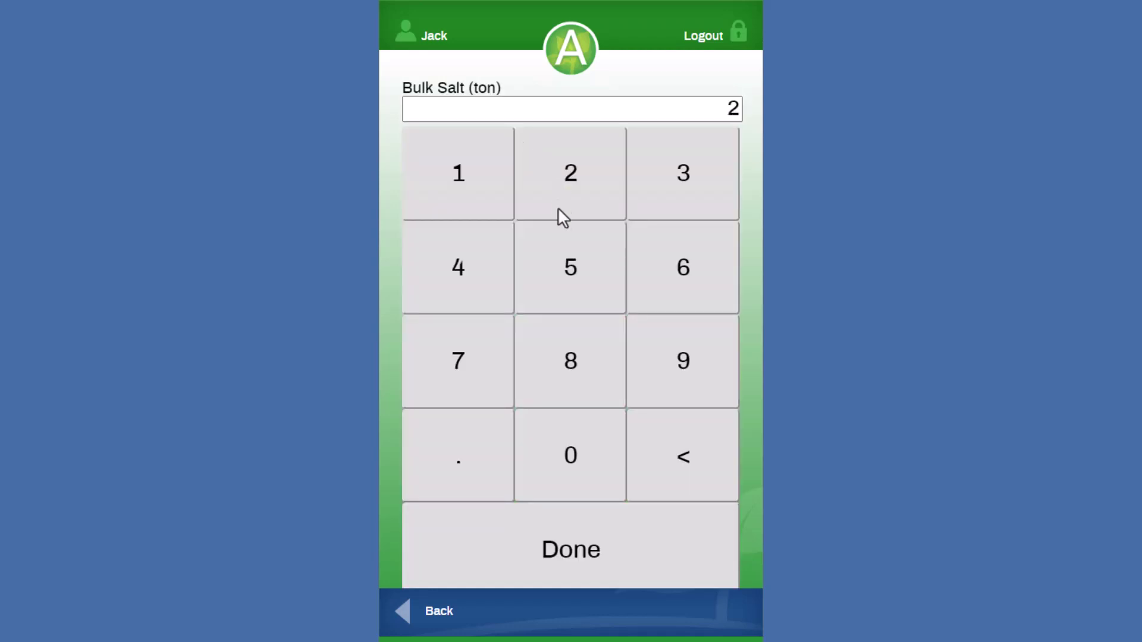
click(561, 558)
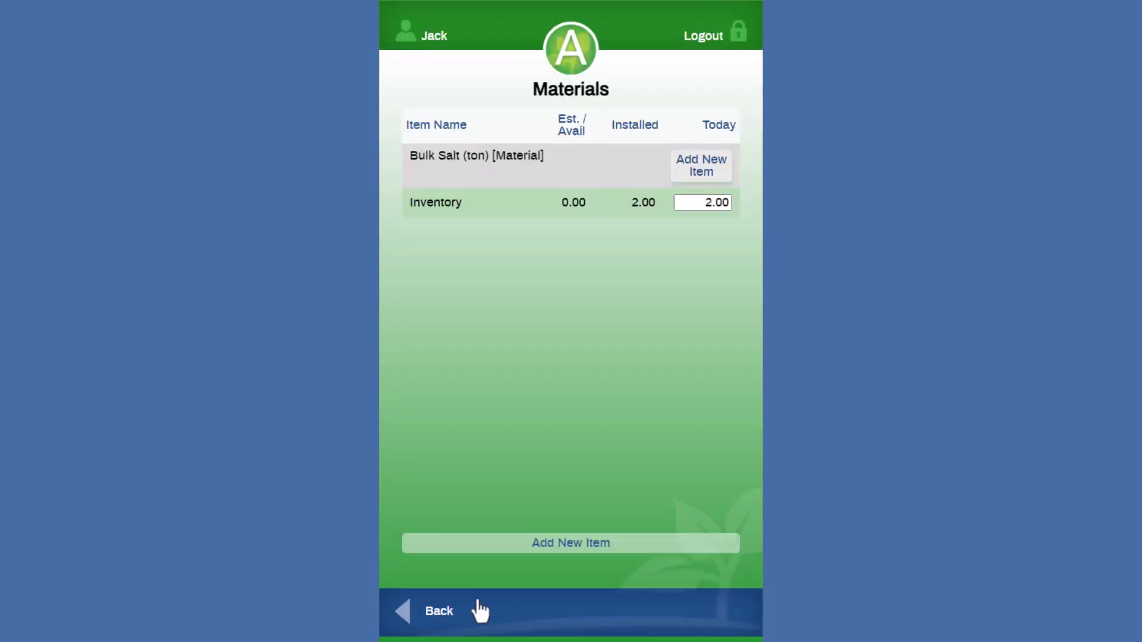
Step: Stop work on the Ten Place ticket and mark it complete
click(406, 616)
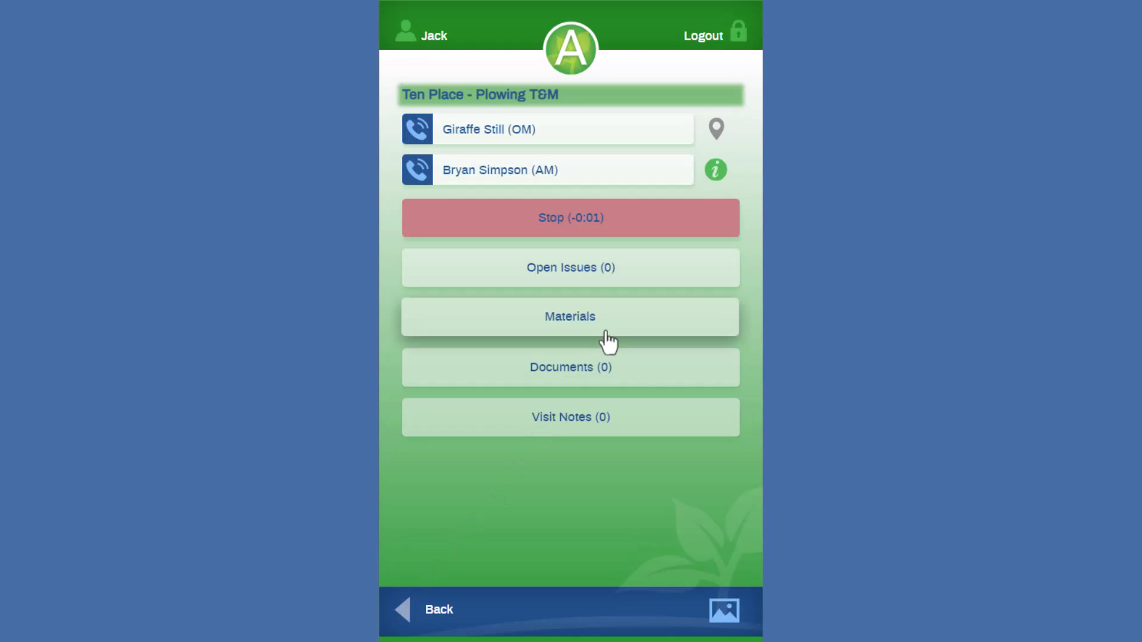
click(581, 235)
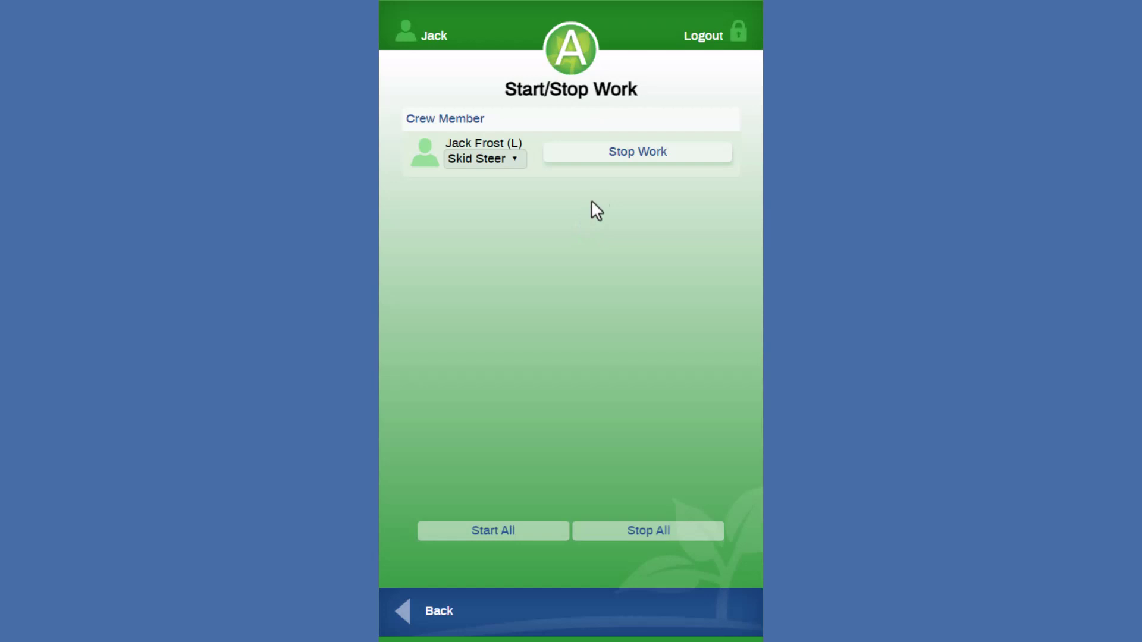
click(616, 153)
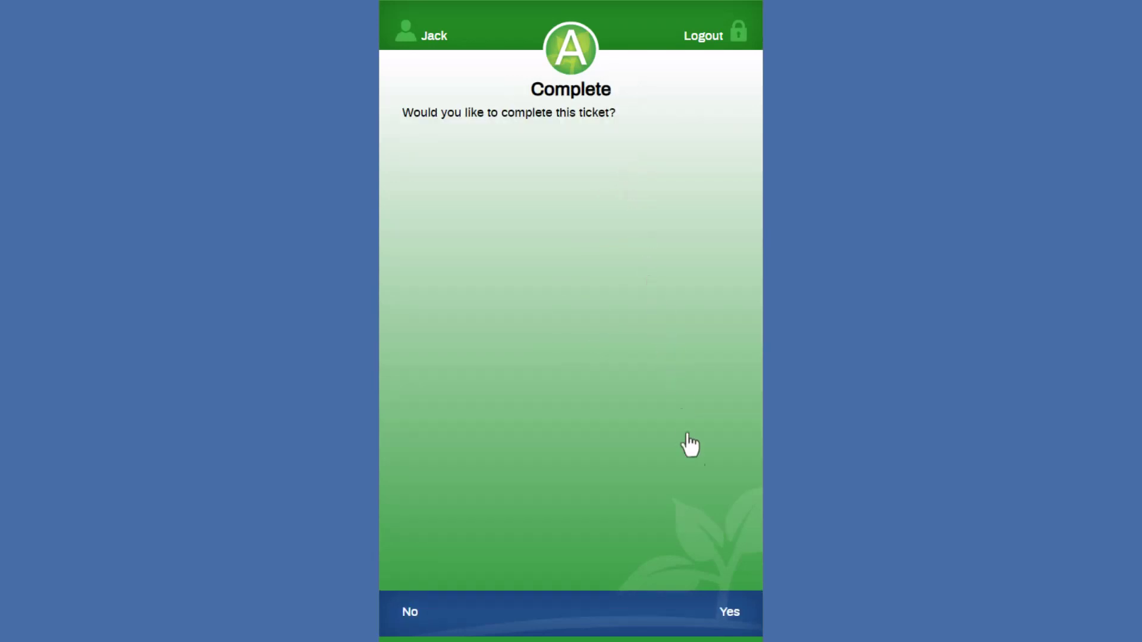
click(729, 612)
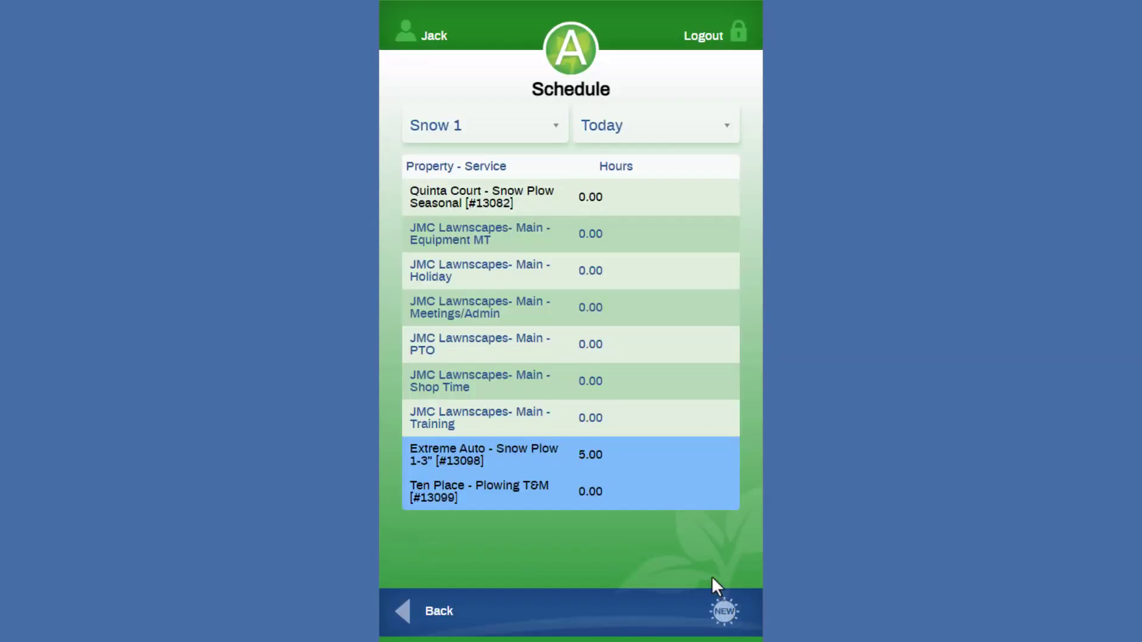
Step: Open Quinta Court – Snow Plow Seasonal and start work with no equipment
click(516, 205)
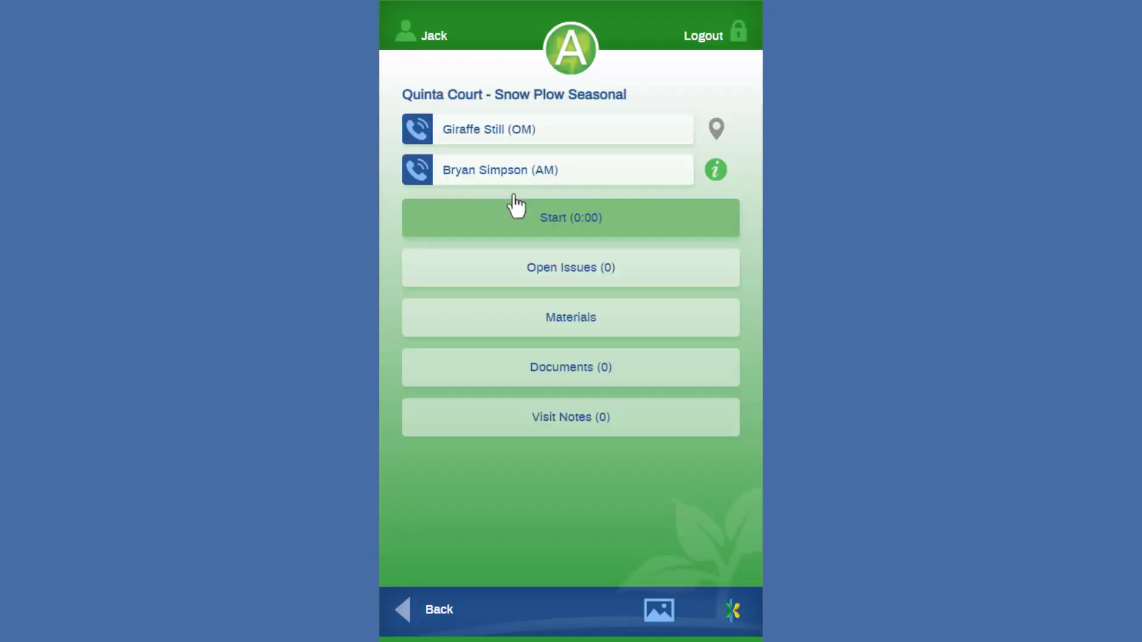
click(561, 220)
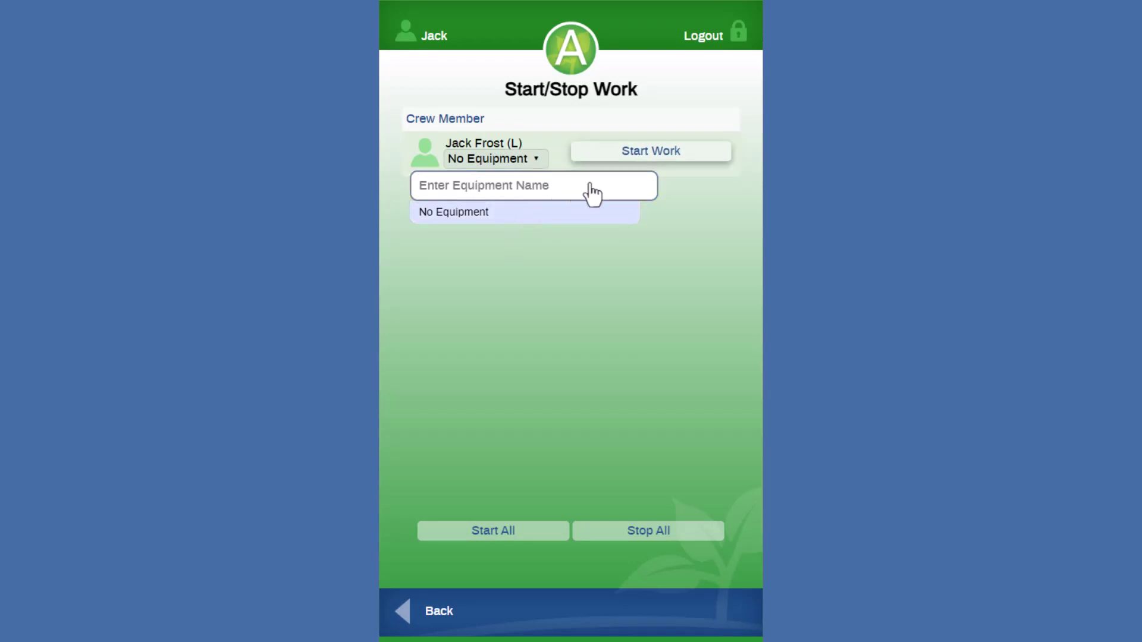
click(571, 321)
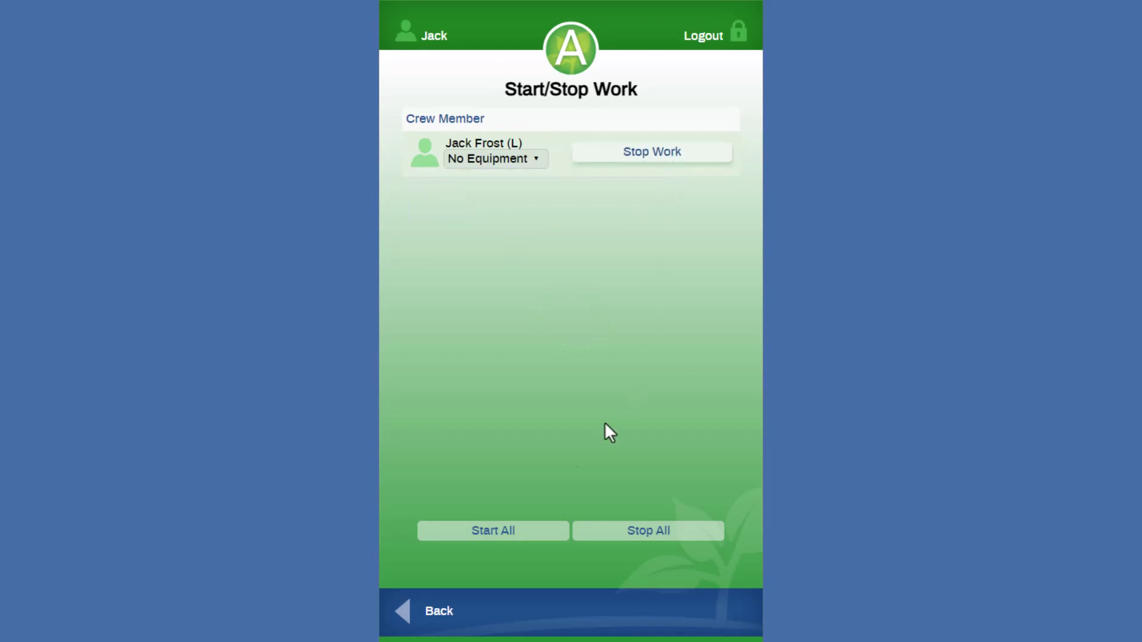
click(416, 613)
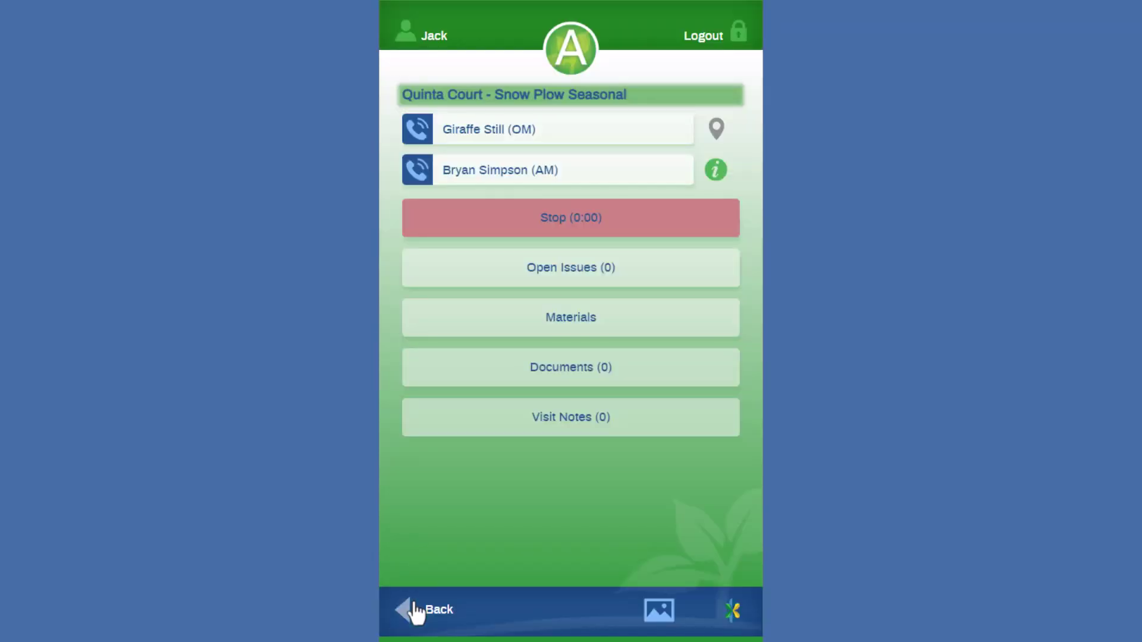
Step: Stop work on Quinta Court and mark the ticket complete
click(572, 225)
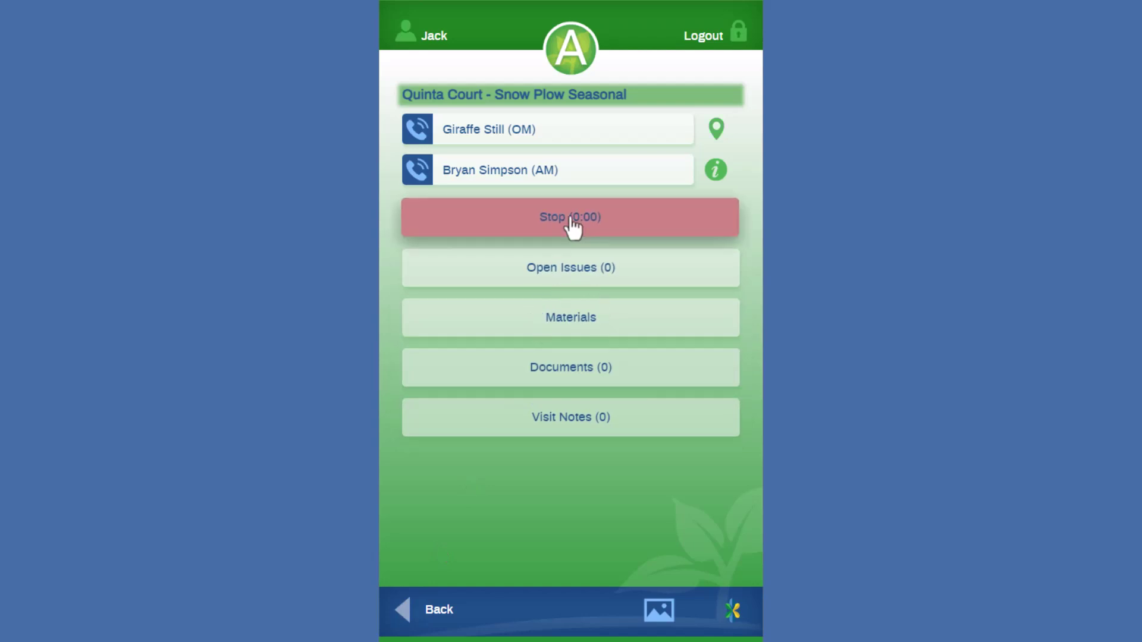
click(655, 156)
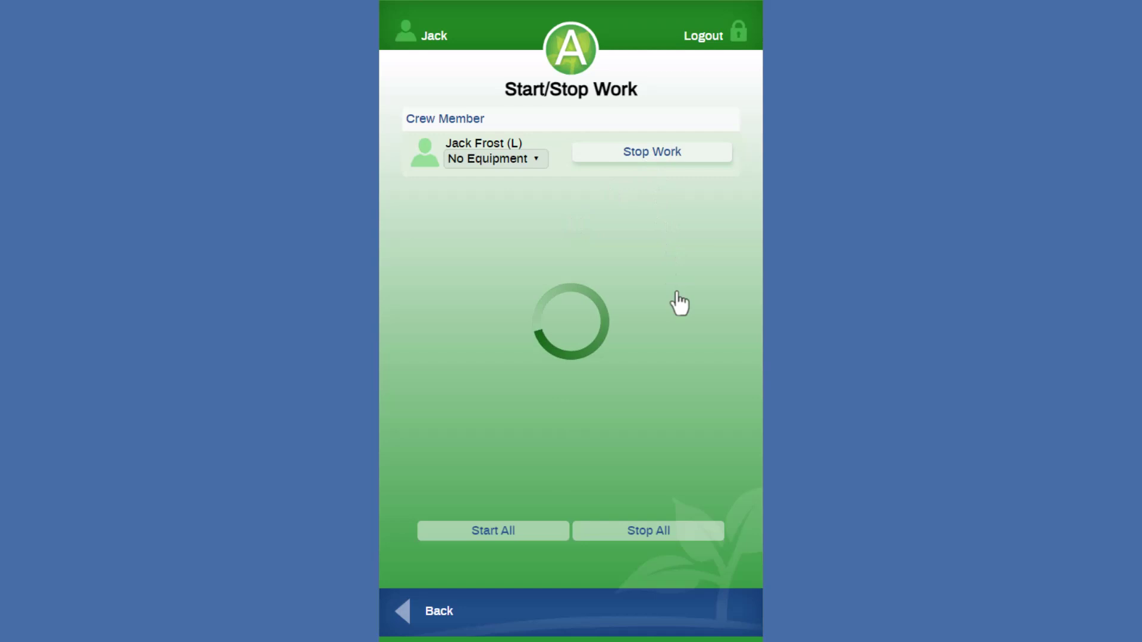
click(730, 614)
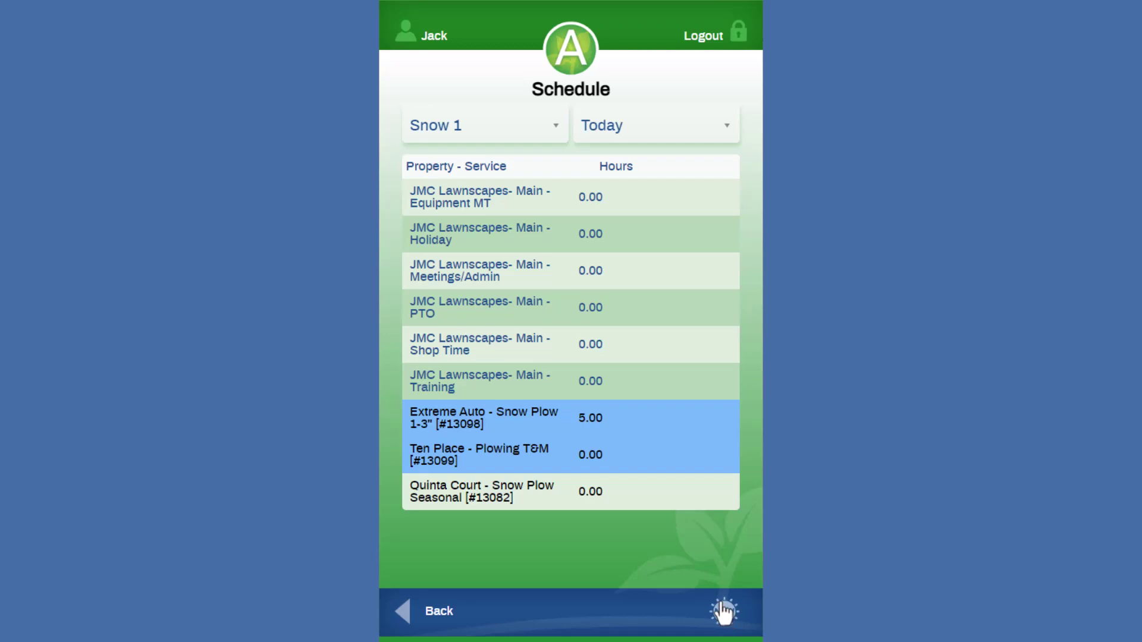
click(722, 611)
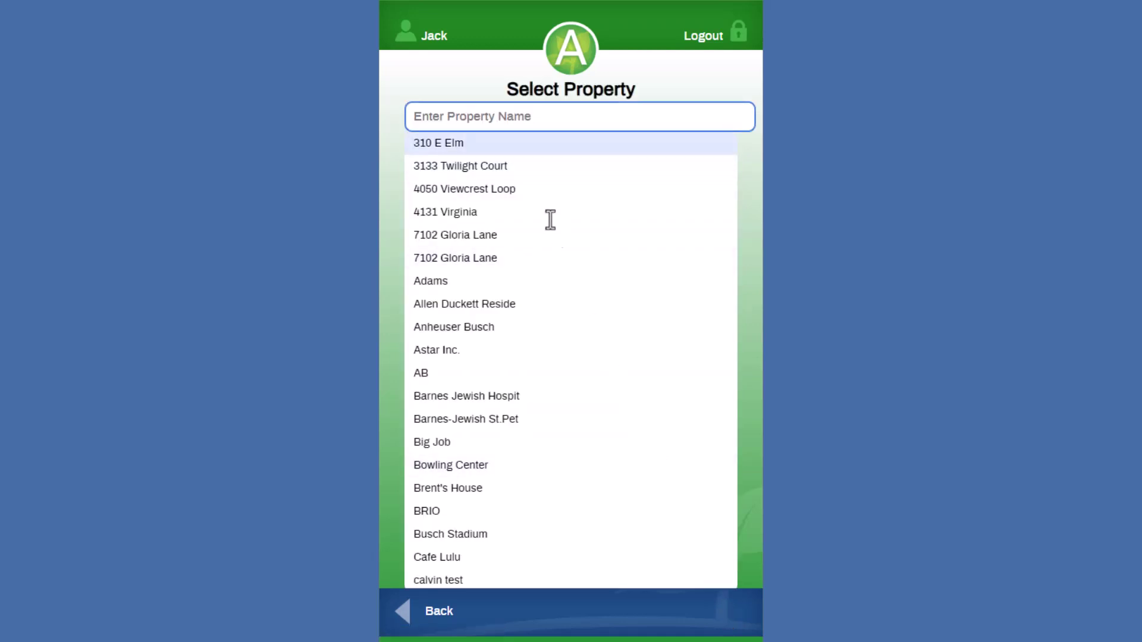
click(508, 126)
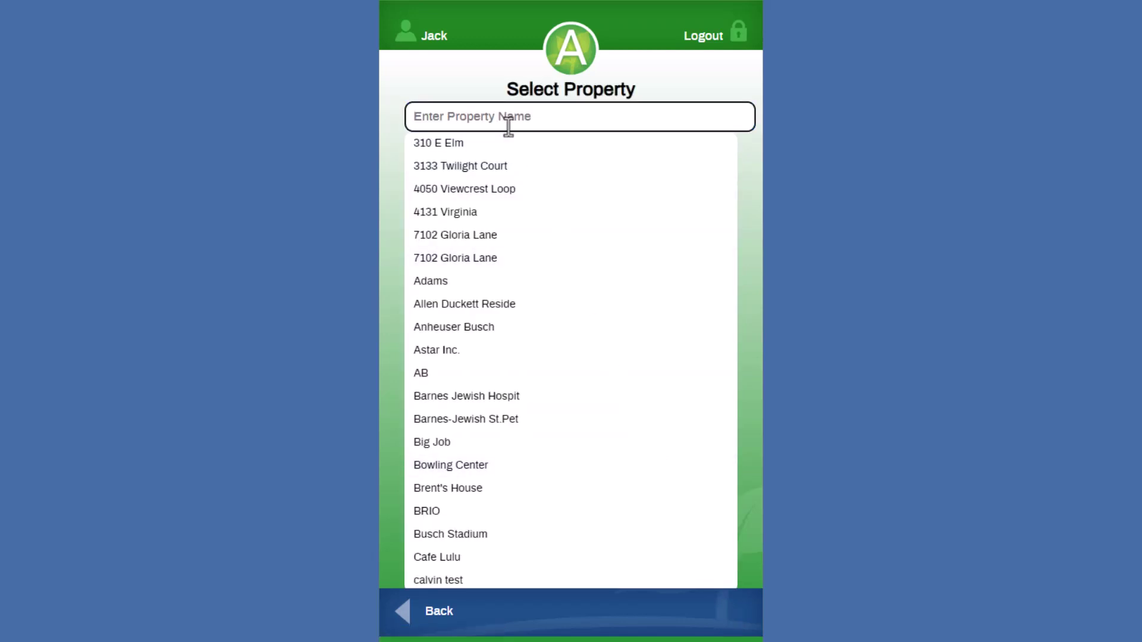
text(cor)
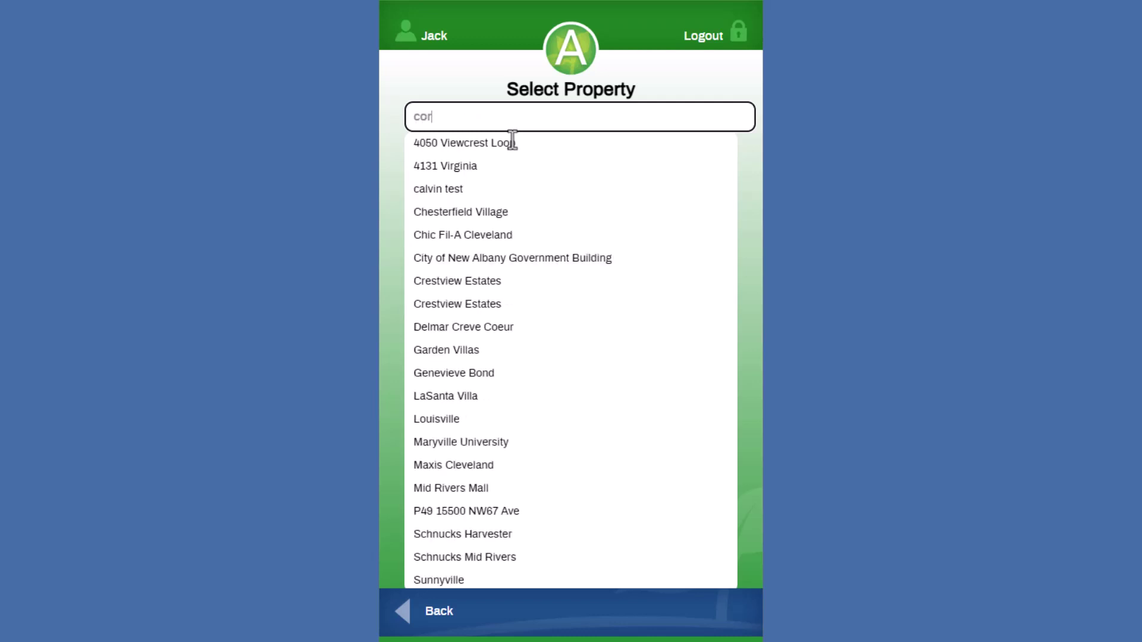
text(ry)
click(512, 144)
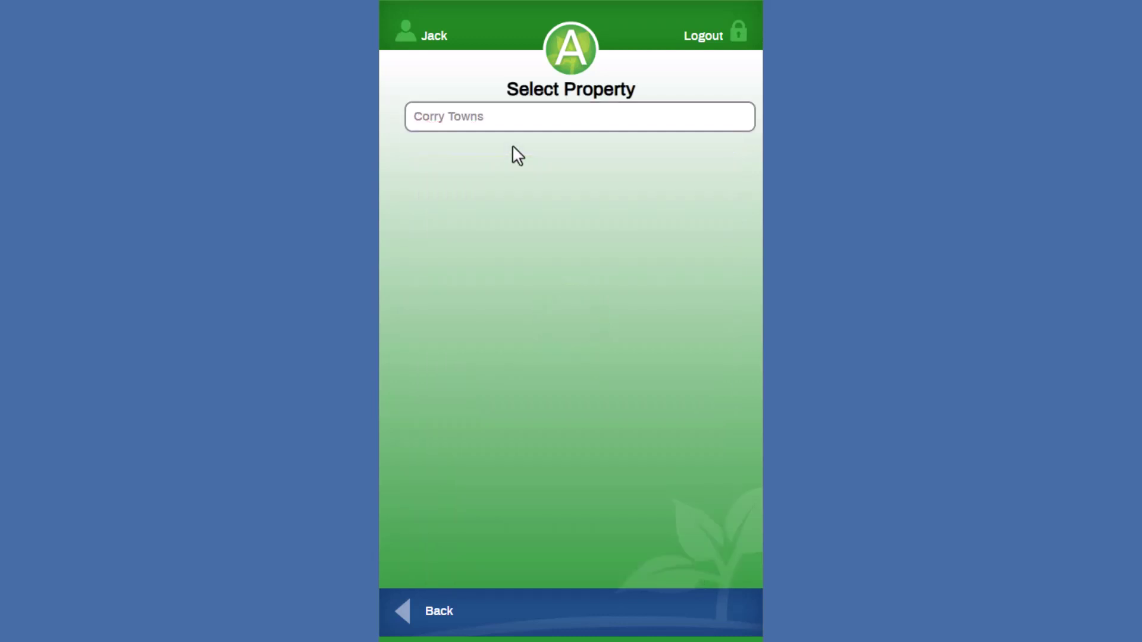
scroll(537, 304, down, 1)
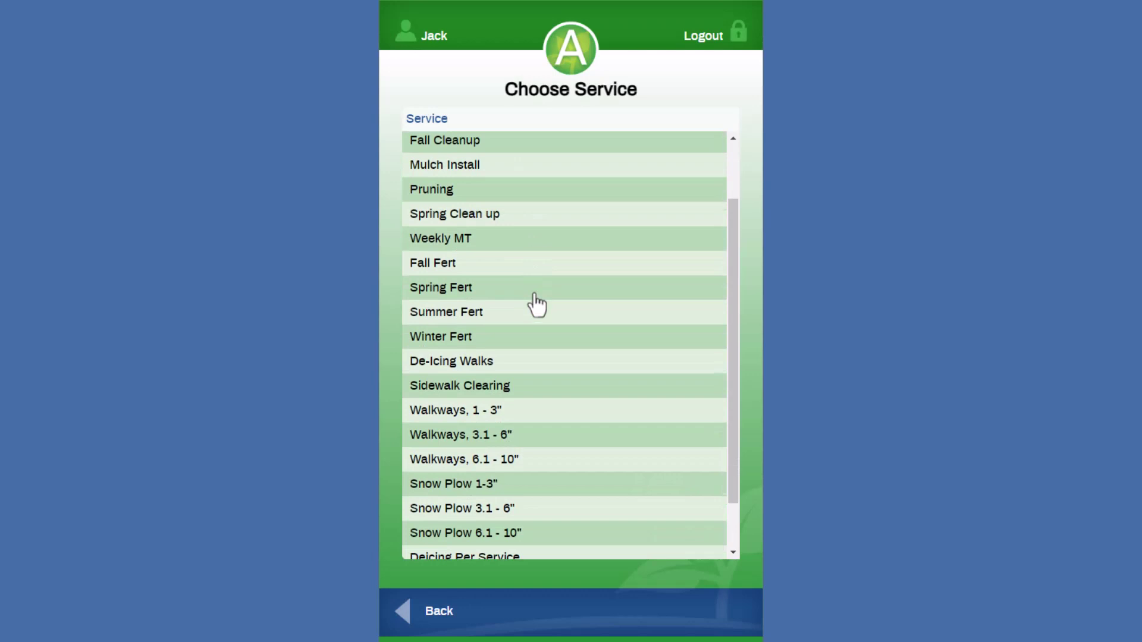
scroll(538, 304, down, 1)
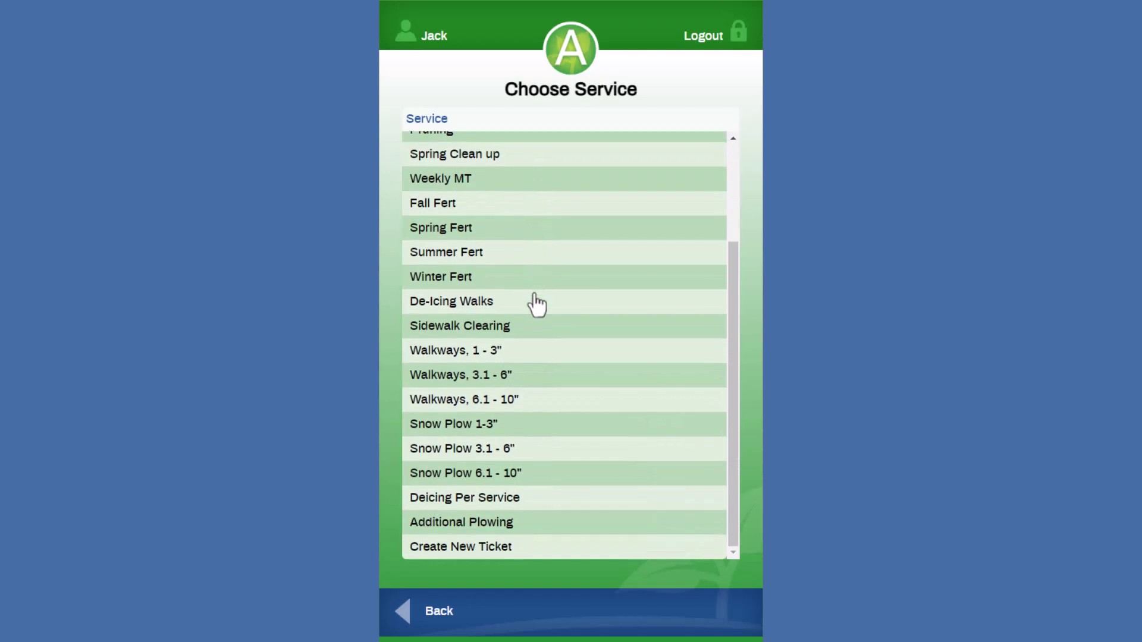
click(497, 352)
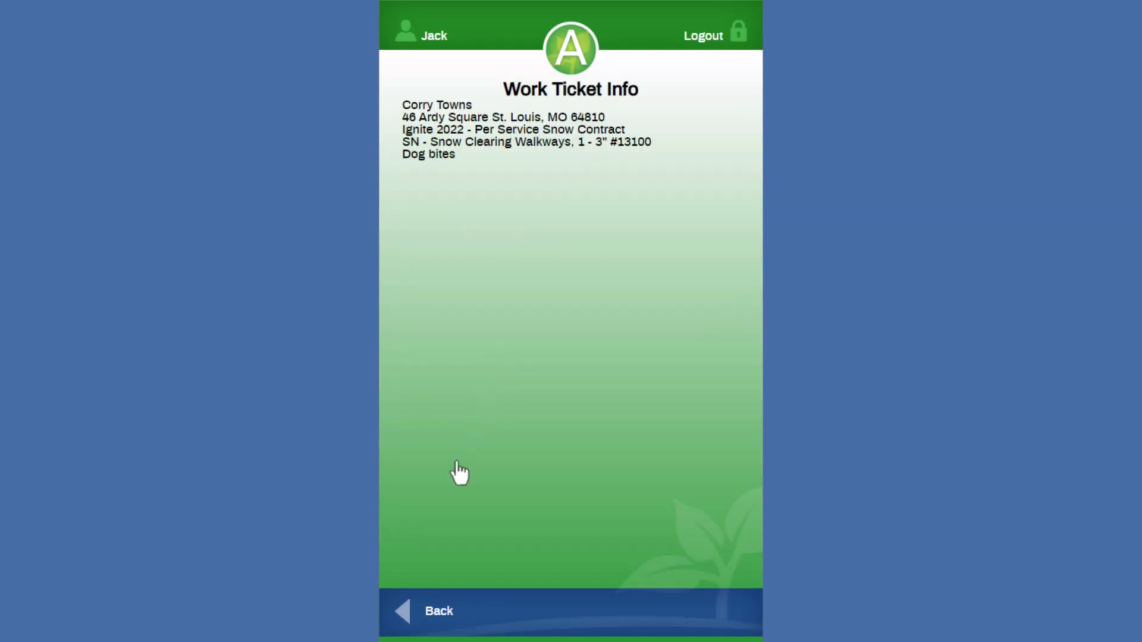
click(404, 608)
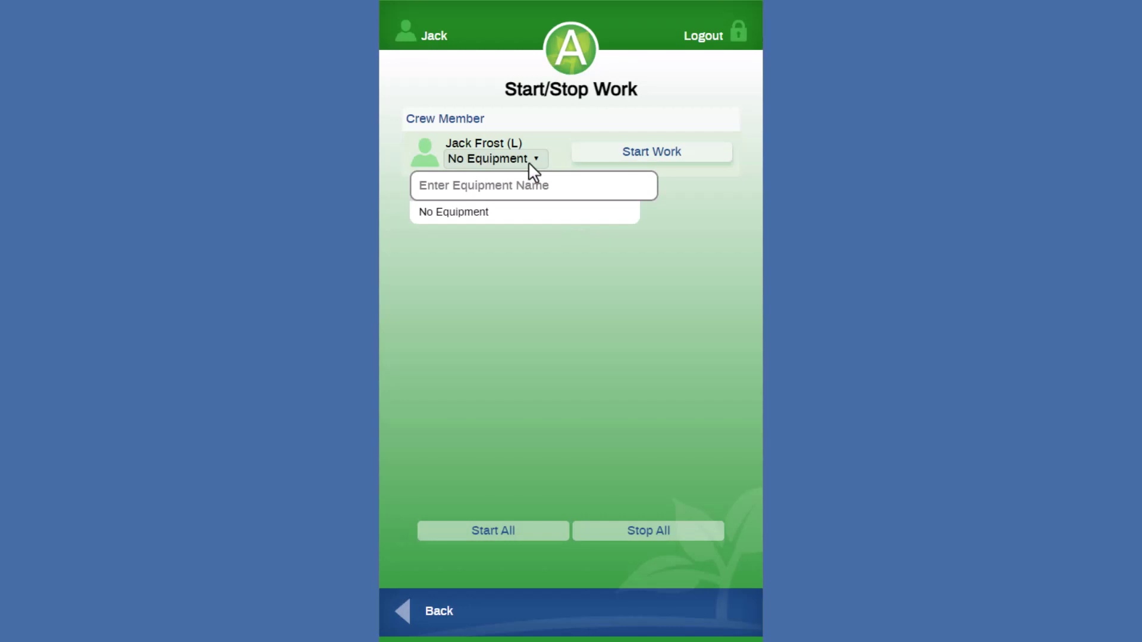
Step: Start and then stop the crew member's work on Corry Towns, keeping No Equipment
click(528, 162)
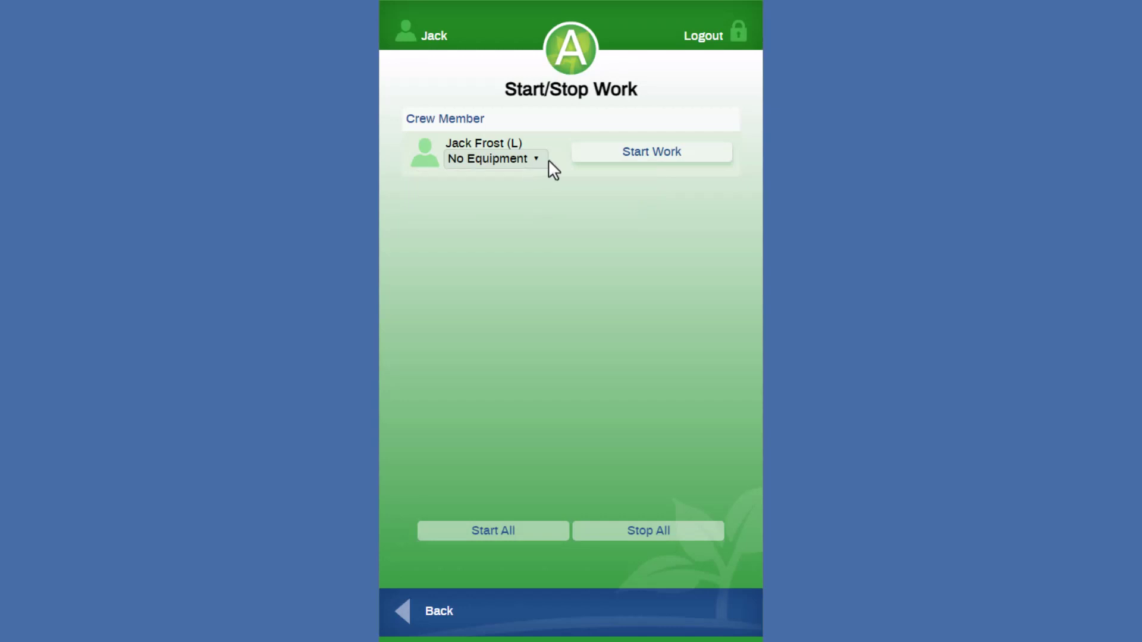
click(645, 157)
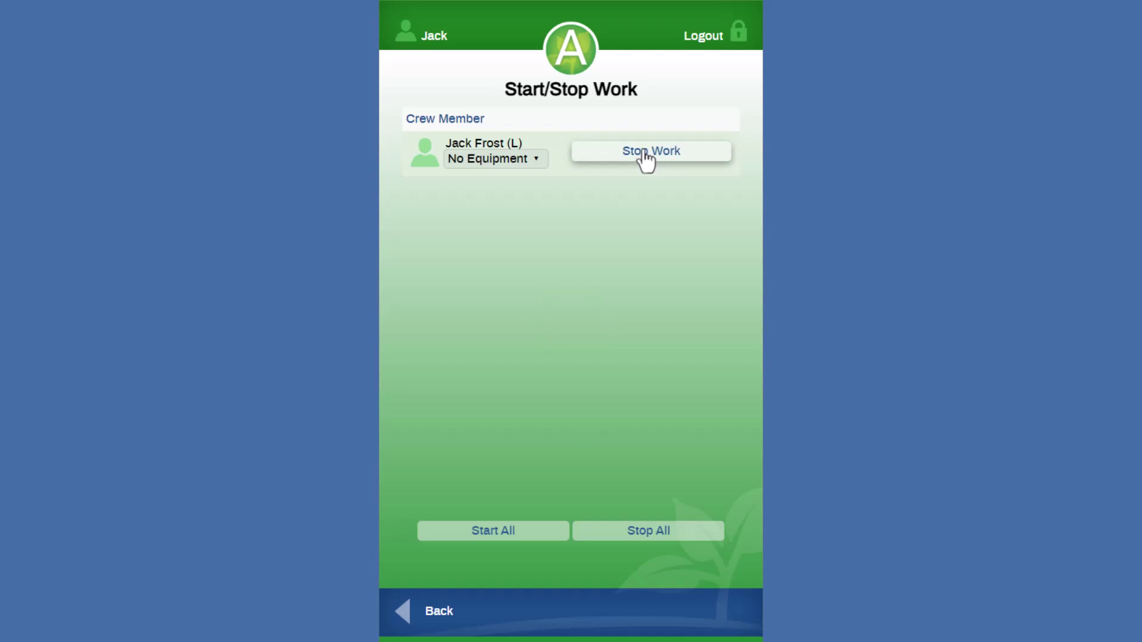
click(645, 156)
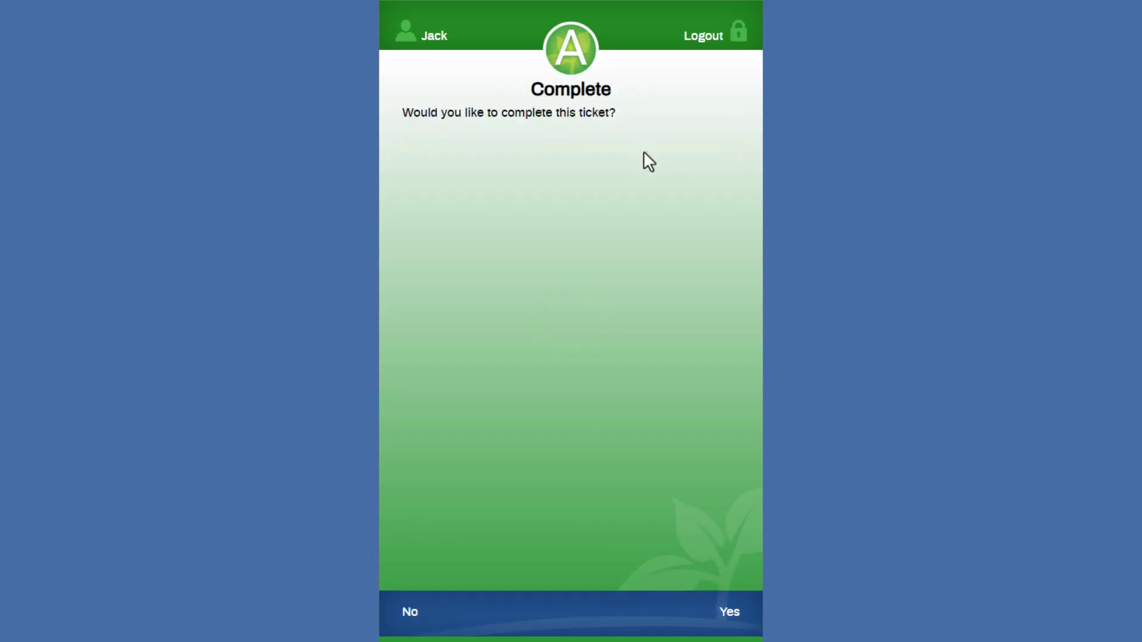
Step: Mark the Corry Towns ticket complete, then clock out for End of Day, agreeing to the rest-period certification
click(730, 615)
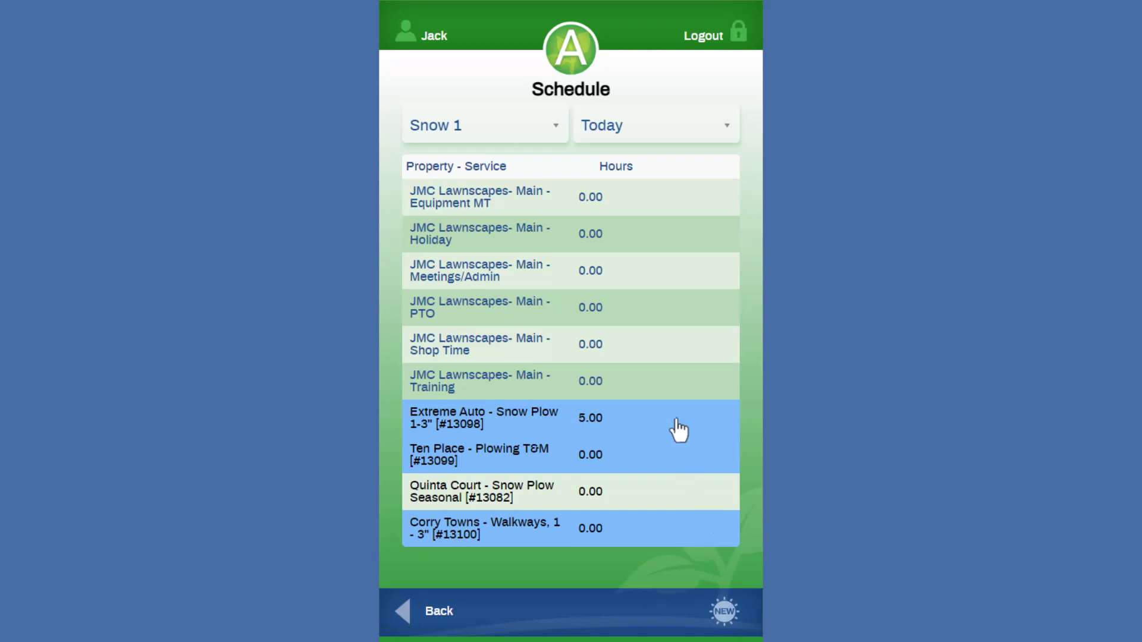
click(566, 44)
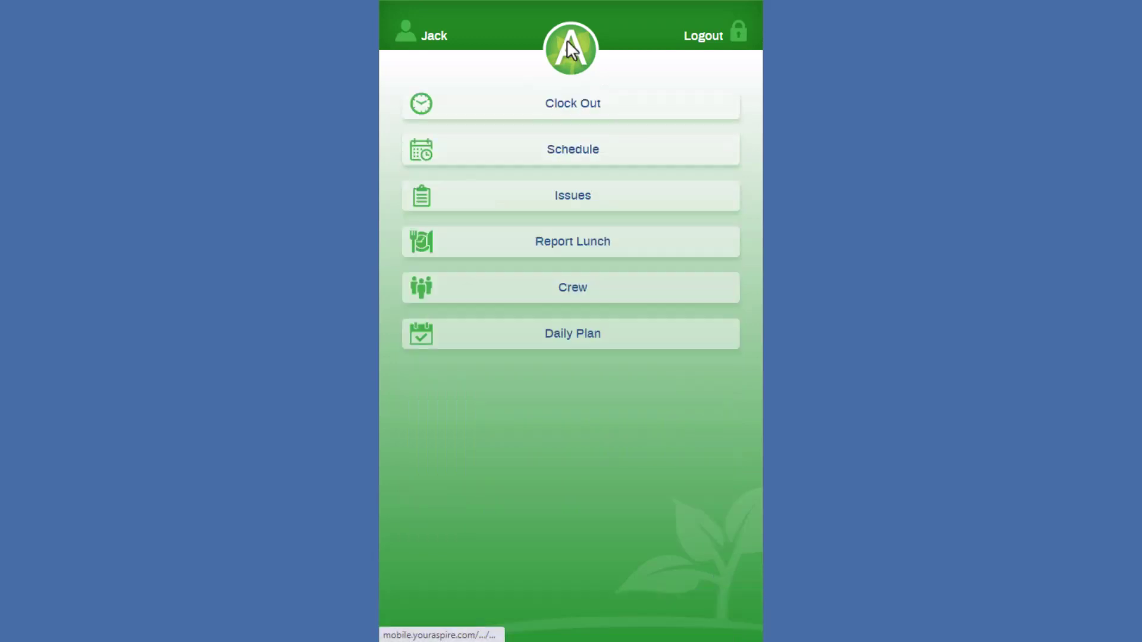
click(573, 105)
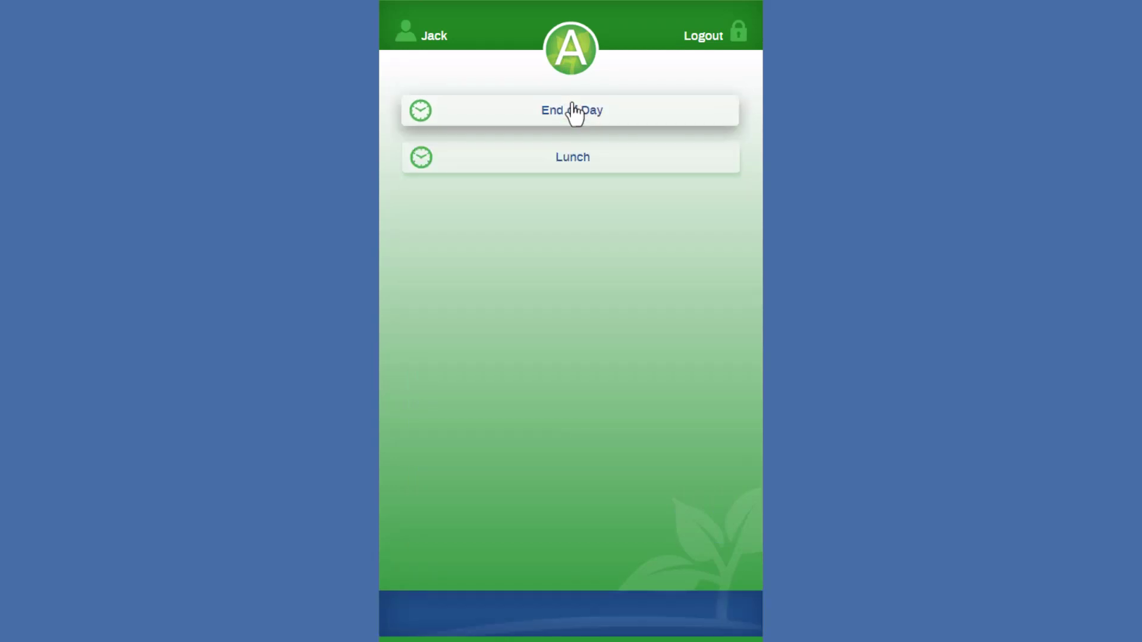
click(573, 107)
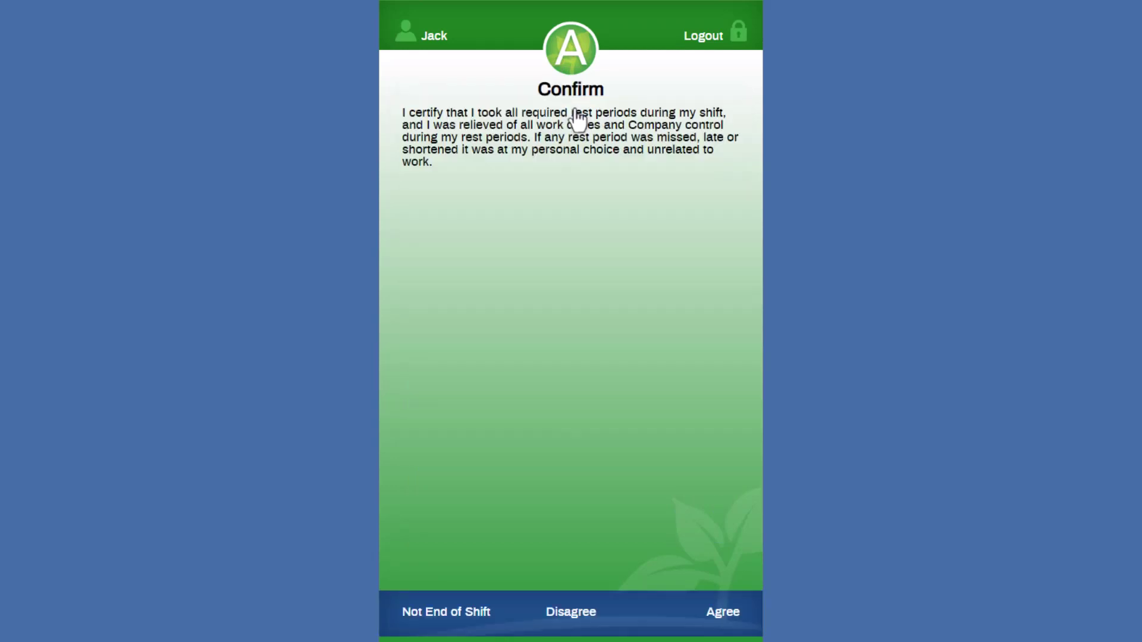
click(723, 611)
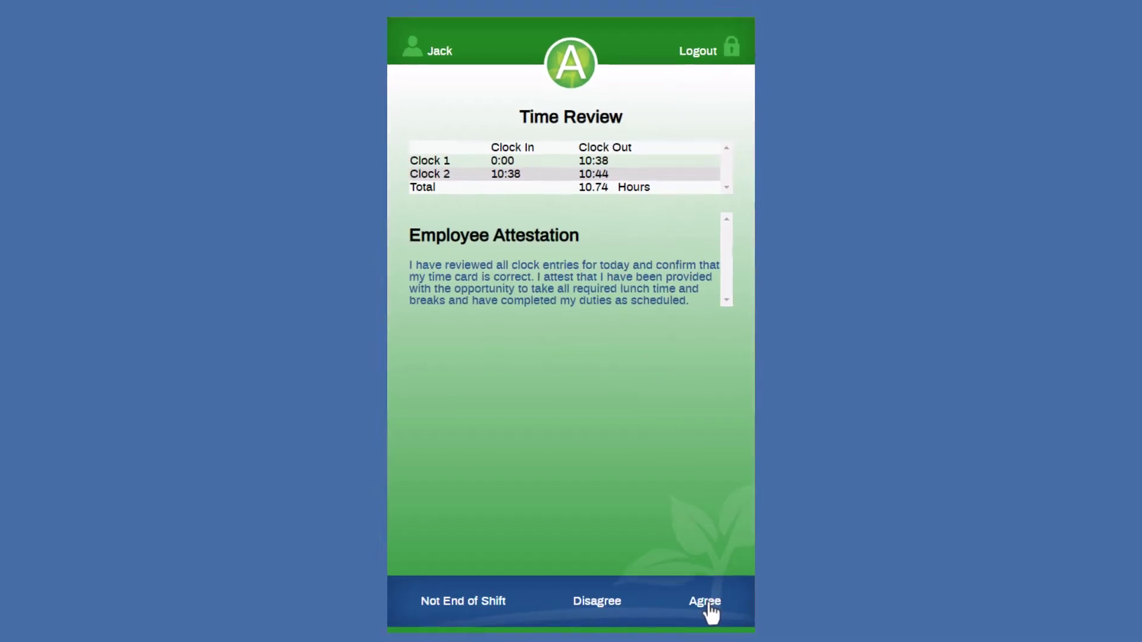
Step: Accept the time review, then open the Snow 1 route's Tuesday 25 time entry from Scheduling
click(683, 569)
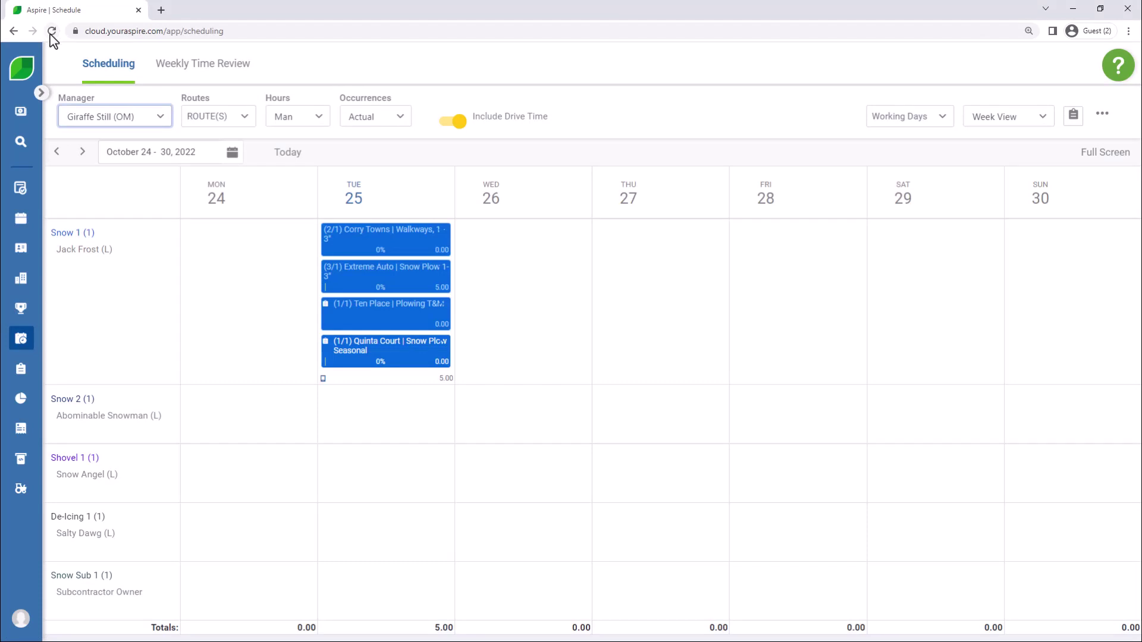
right_click(387, 380)
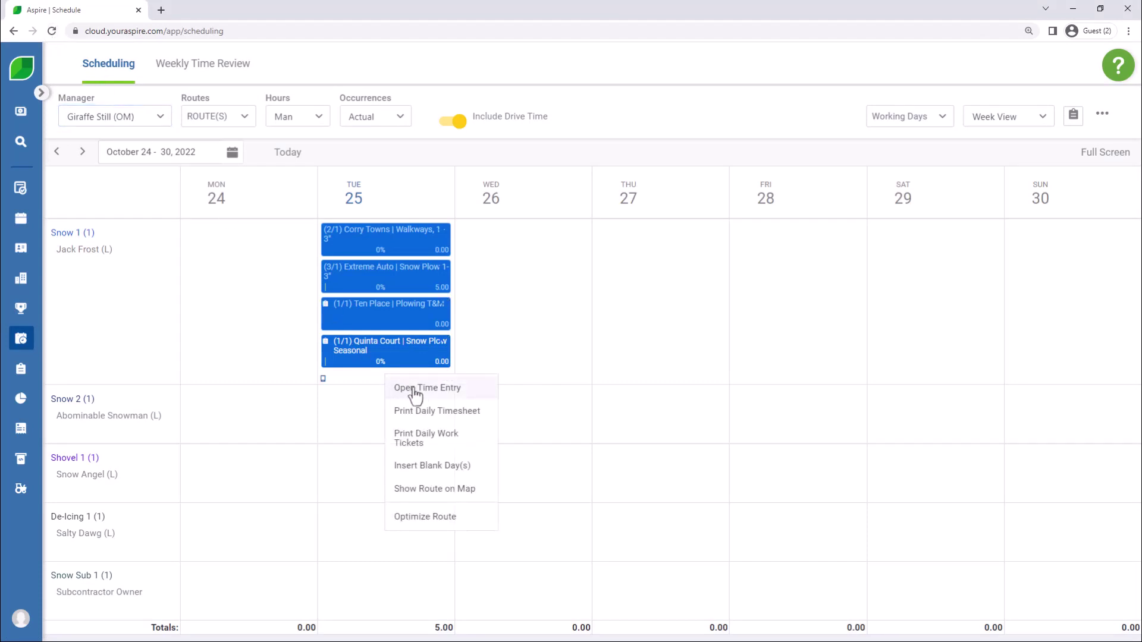
click(436, 393)
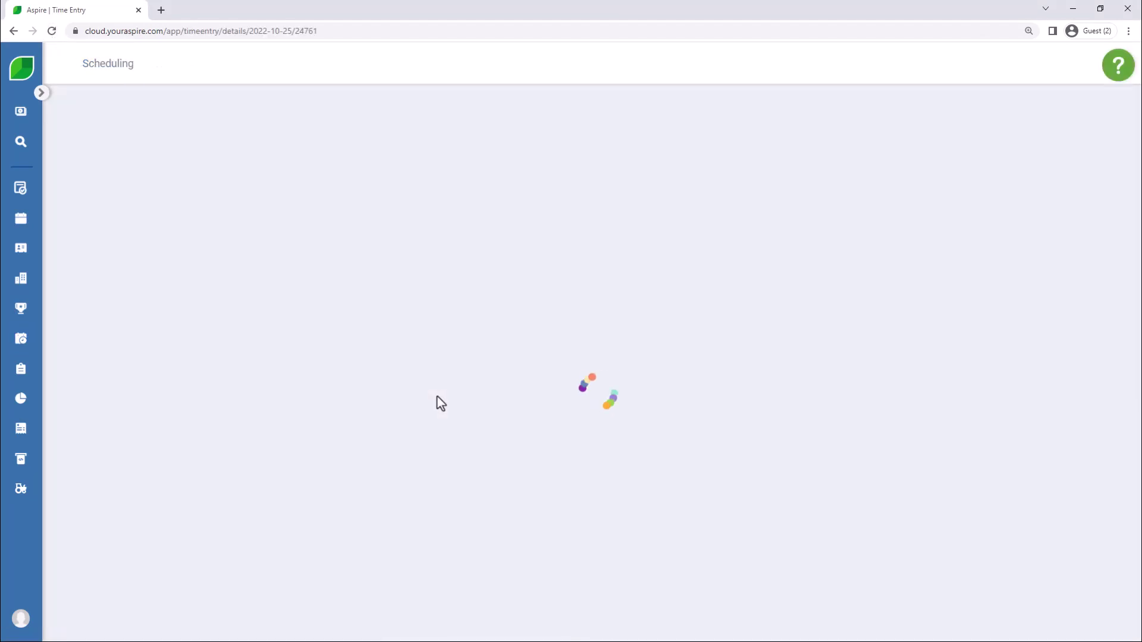